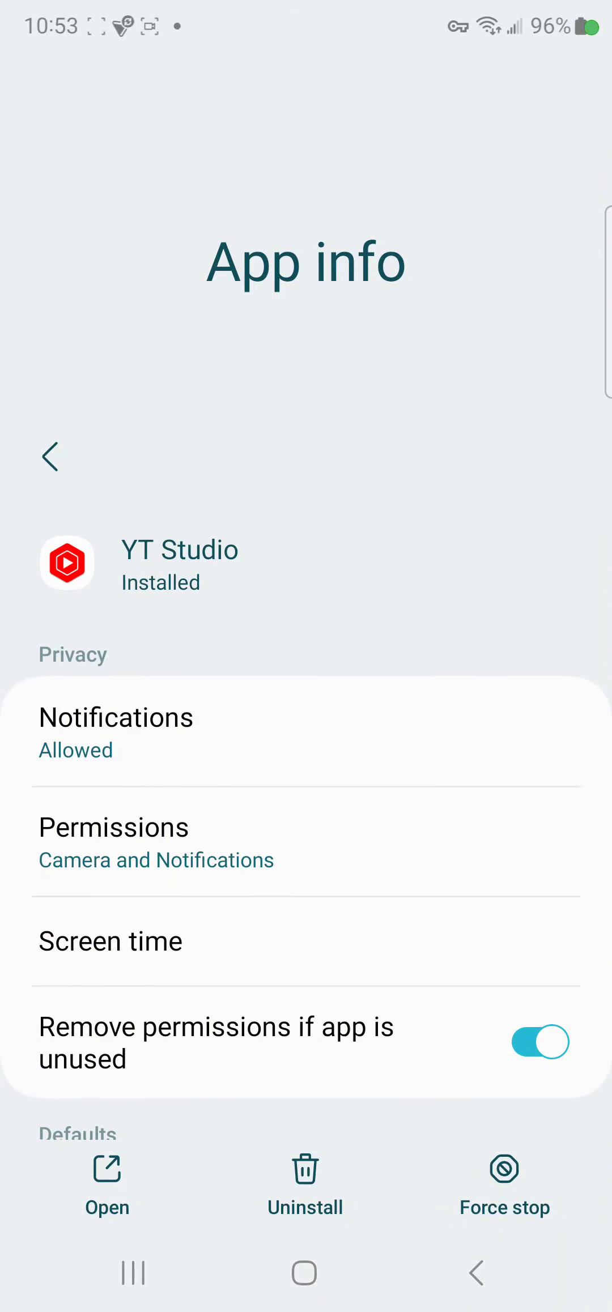
{"action": "scroll", "coordinate": [305, 821], "scroll_direction": "down", "scroll_amount": 1}
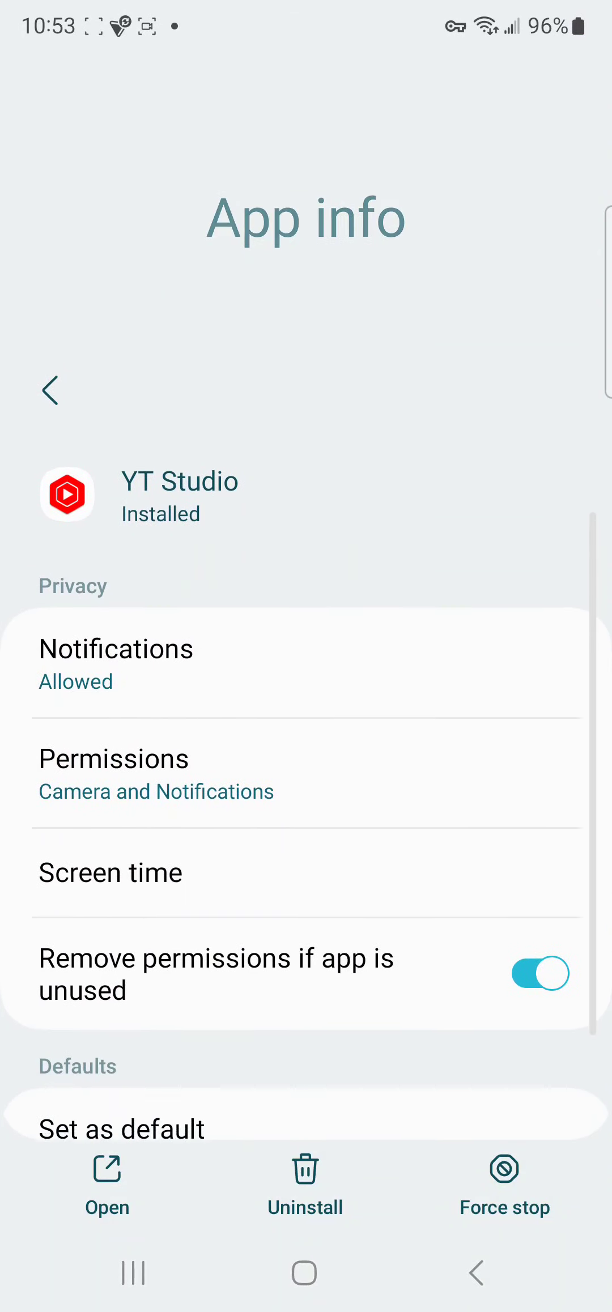
Allow YT Studio's Photos and videos permission and return to its App info page
{"action": "left_click", "coordinate": [305, 838]}
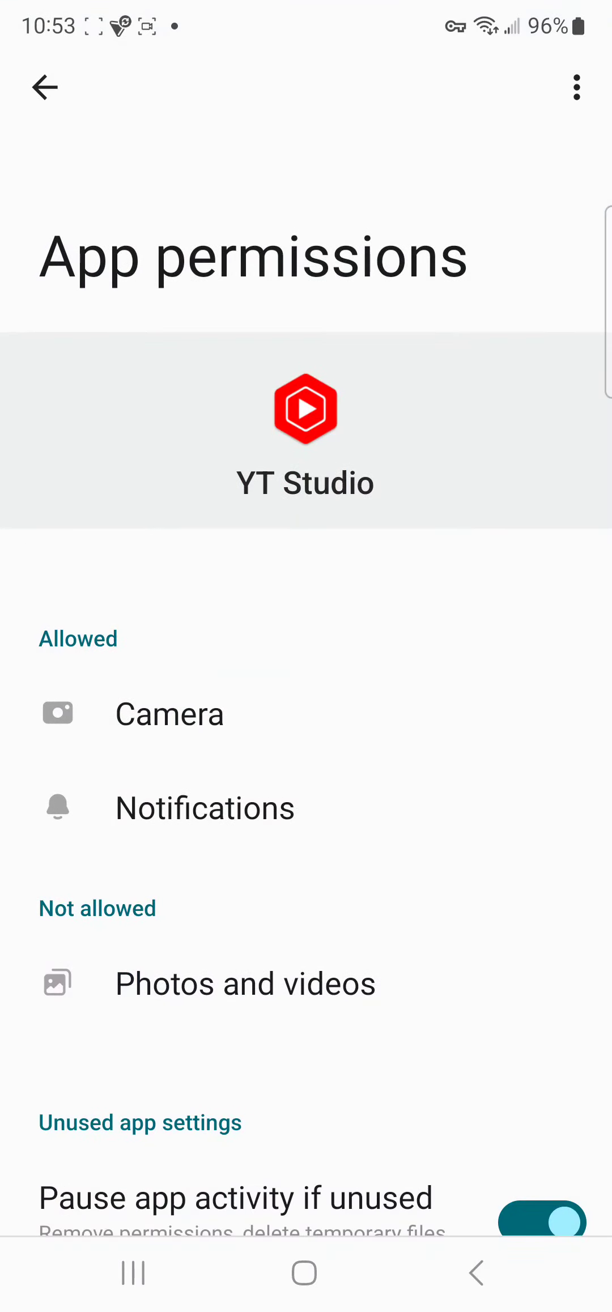
{"action": "scroll", "coordinate": [306, 820], "scroll_direction": "down", "scroll_amount": 2}
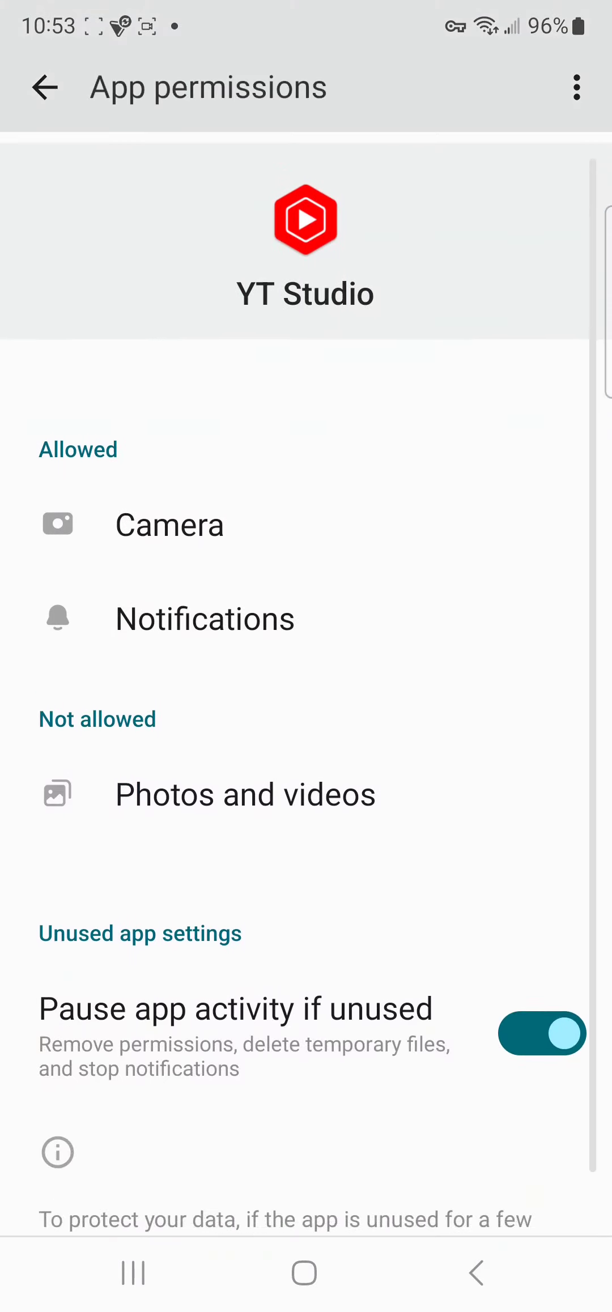
{"action": "left_click", "coordinate": [245, 741]}
{"action": "left_click", "coordinate": [64, 739]}
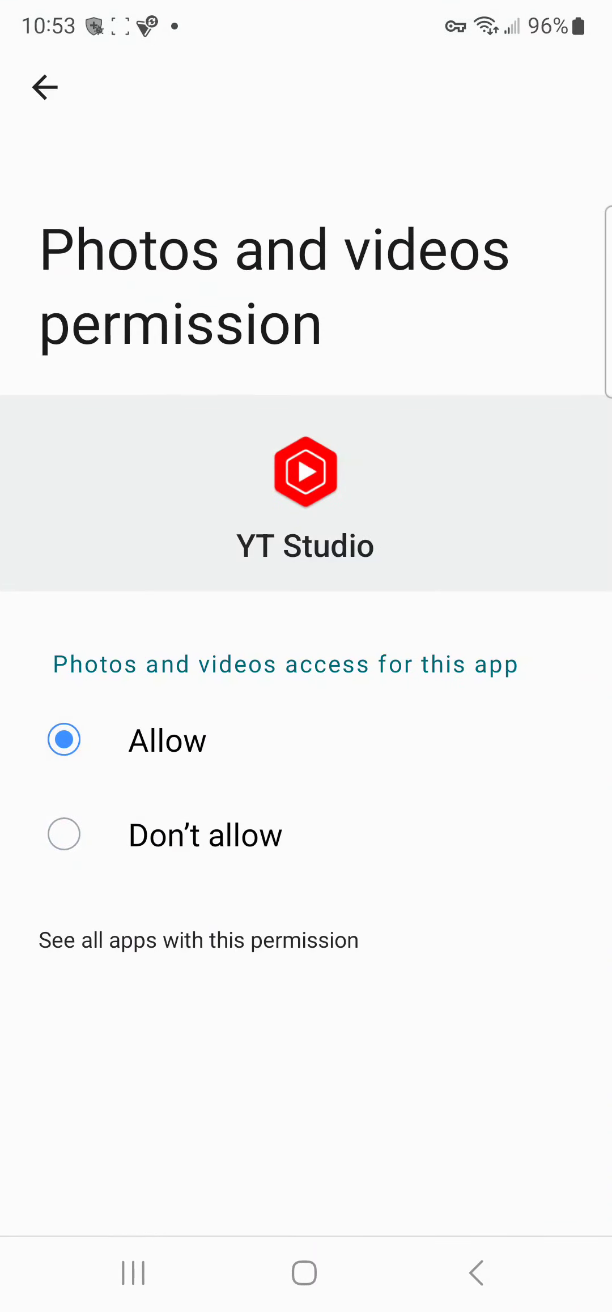
{"action": "left_click", "coordinate": [44, 88]}
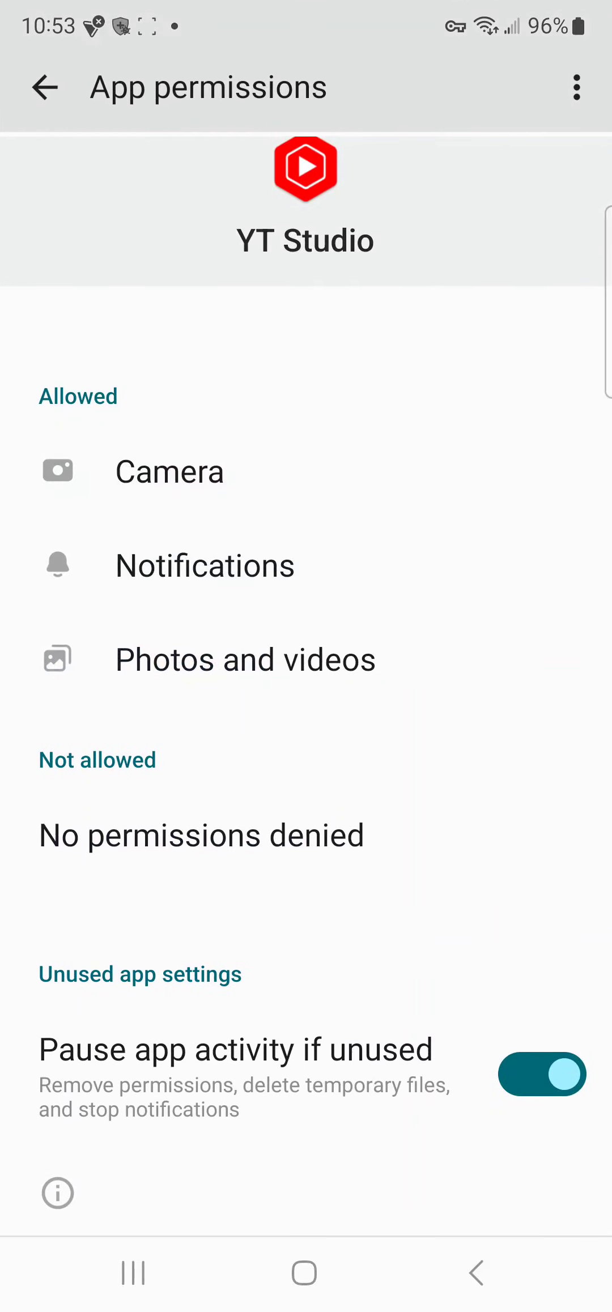
{"action": "scroll", "coordinate": [306, 718], "scroll_direction": "down", "scroll_amount": 2}
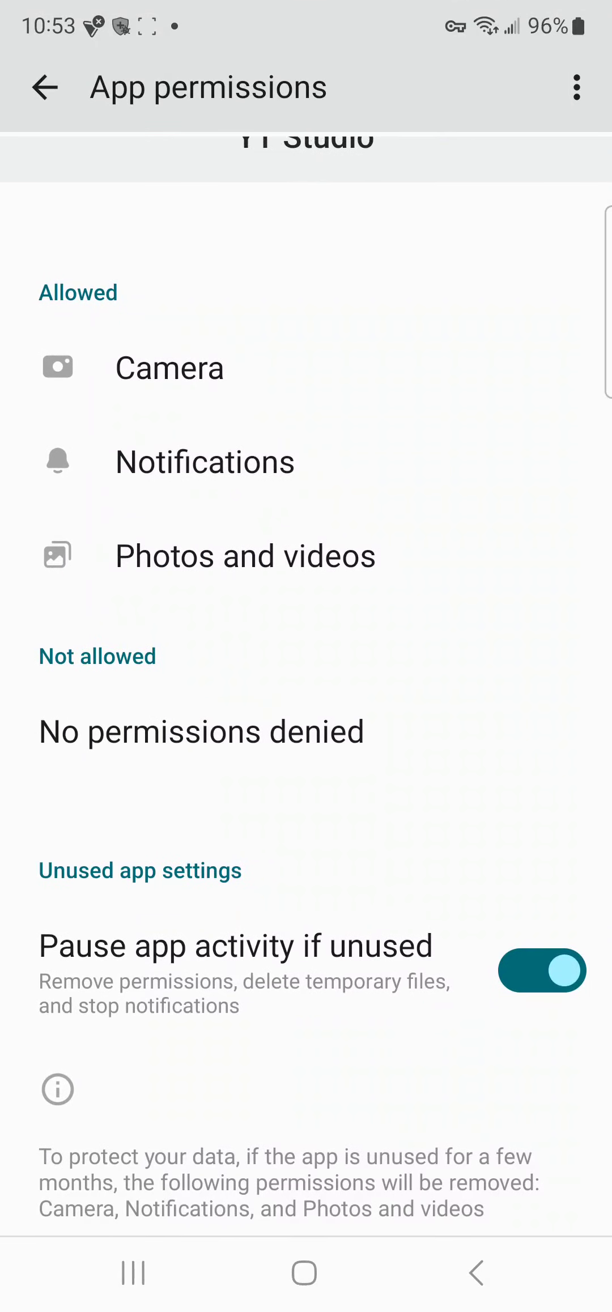
{"action": "left_click", "coordinate": [476, 1273]}
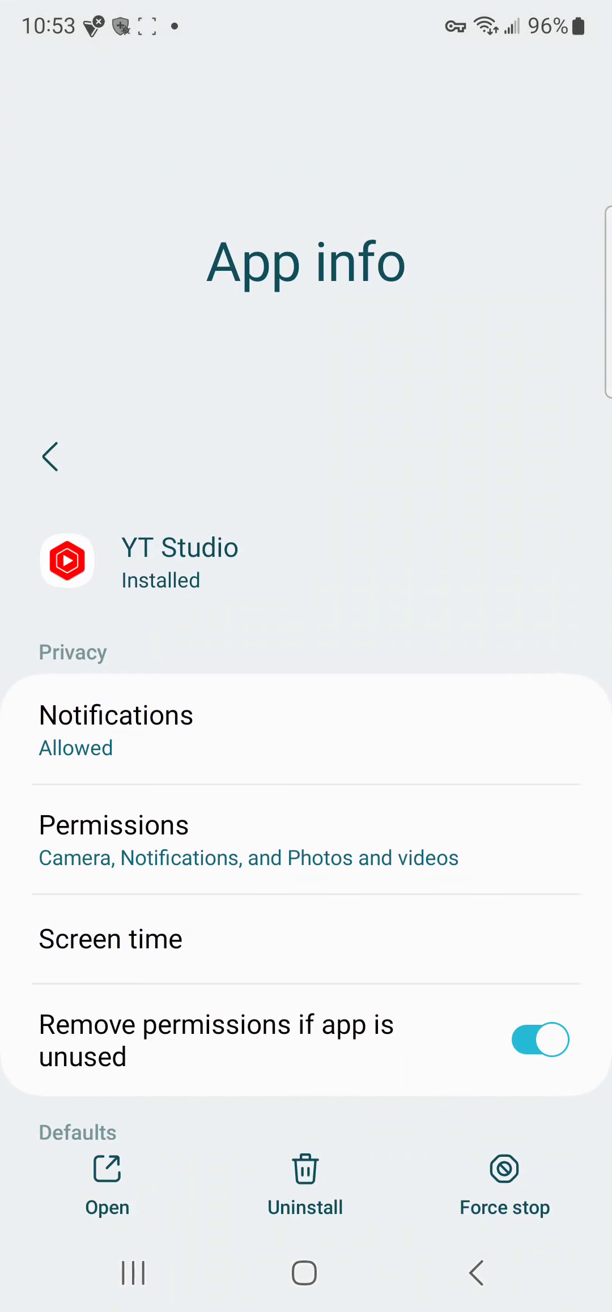
{"action": "scroll", "coordinate": [306, 717], "scroll_direction": "down", "scroll_amount": 5}
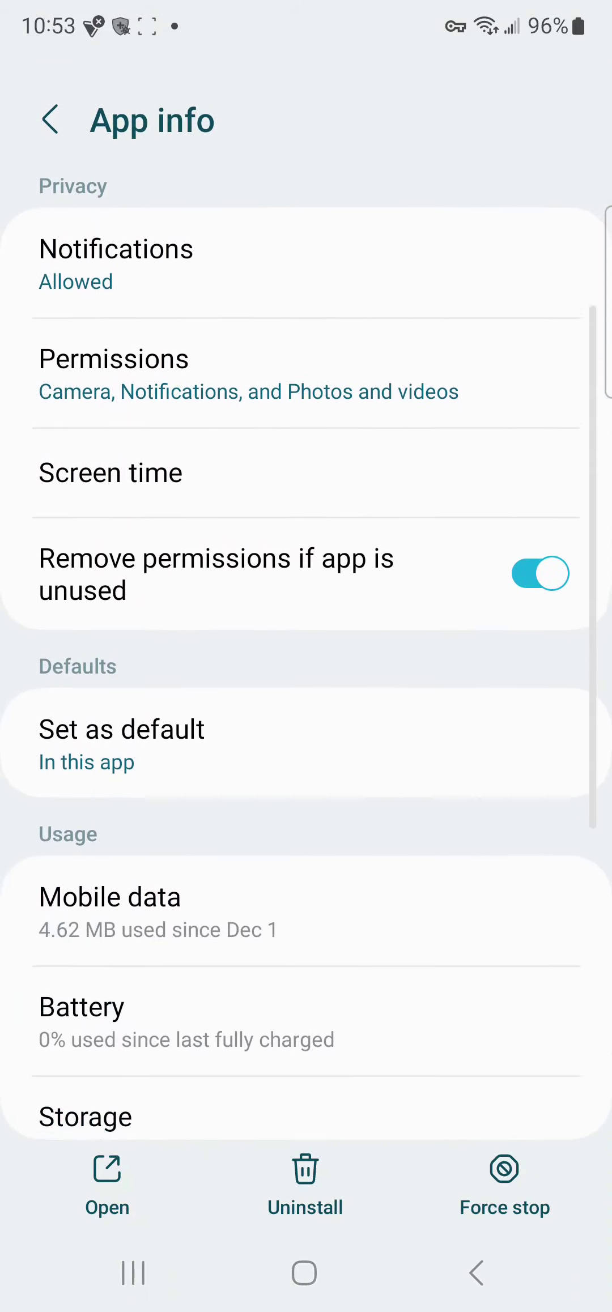
{"action": "scroll", "coordinate": [306, 717], "scroll_direction": "down", "scroll_amount": 5}
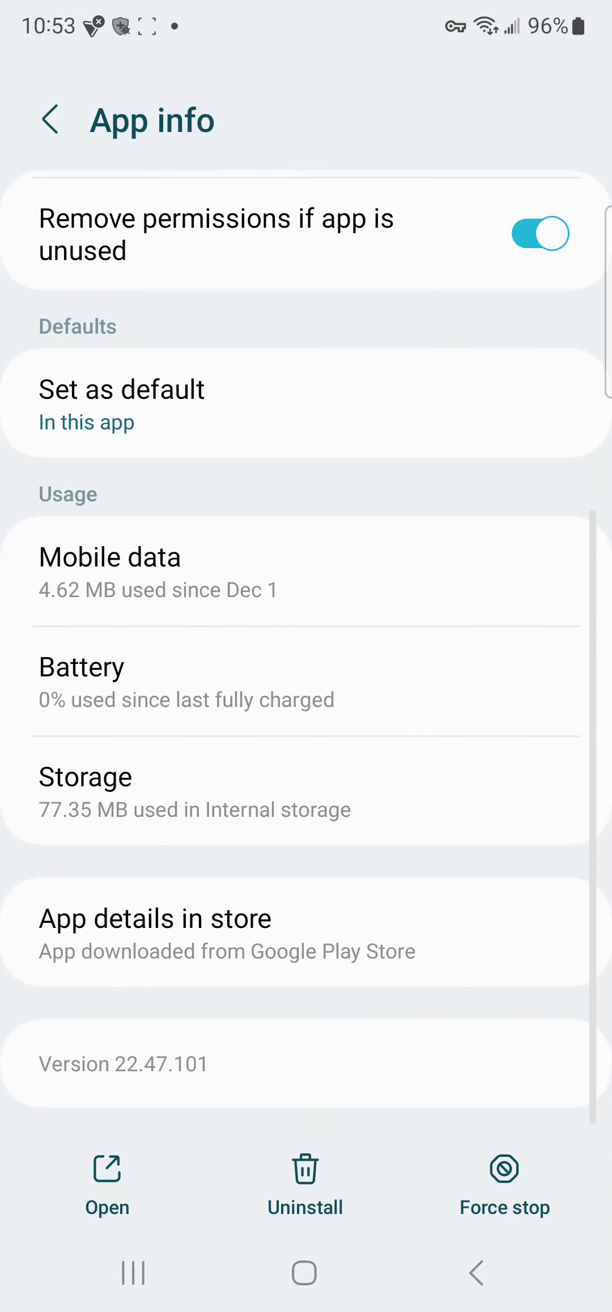
Reopen YT Studio's app info, view its Play Store listing, then return to the sensitive permissions report
{"action": "left_click", "coordinate": [475, 1273]}
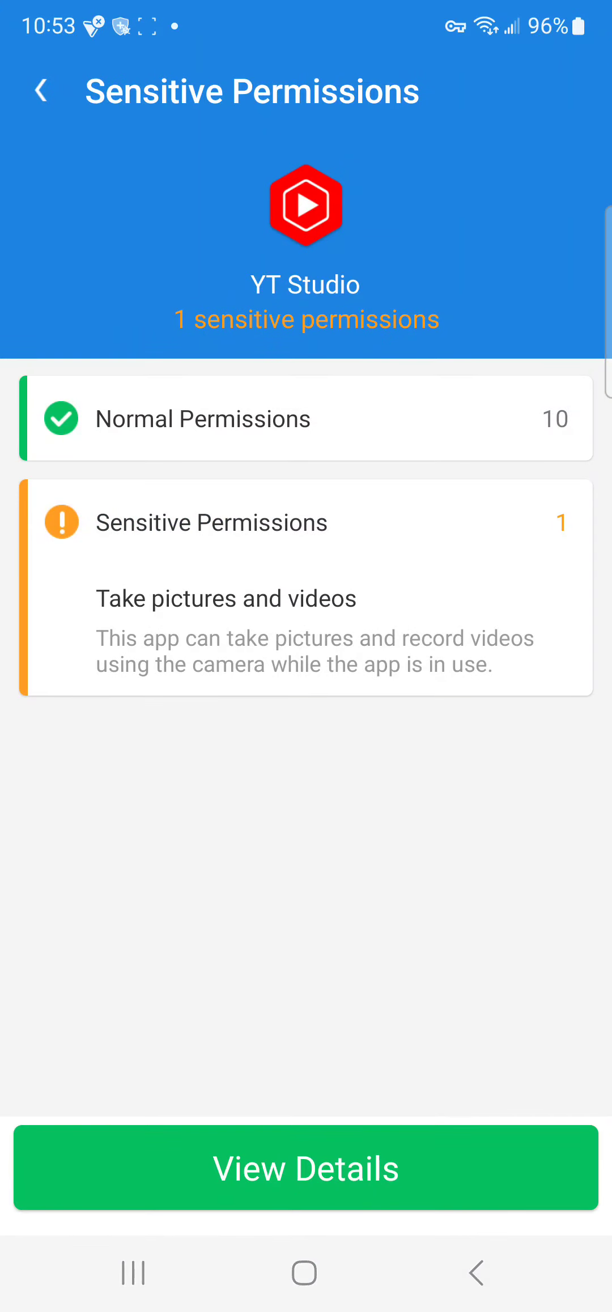
{"action": "left_click", "coordinate": [306, 1167]}
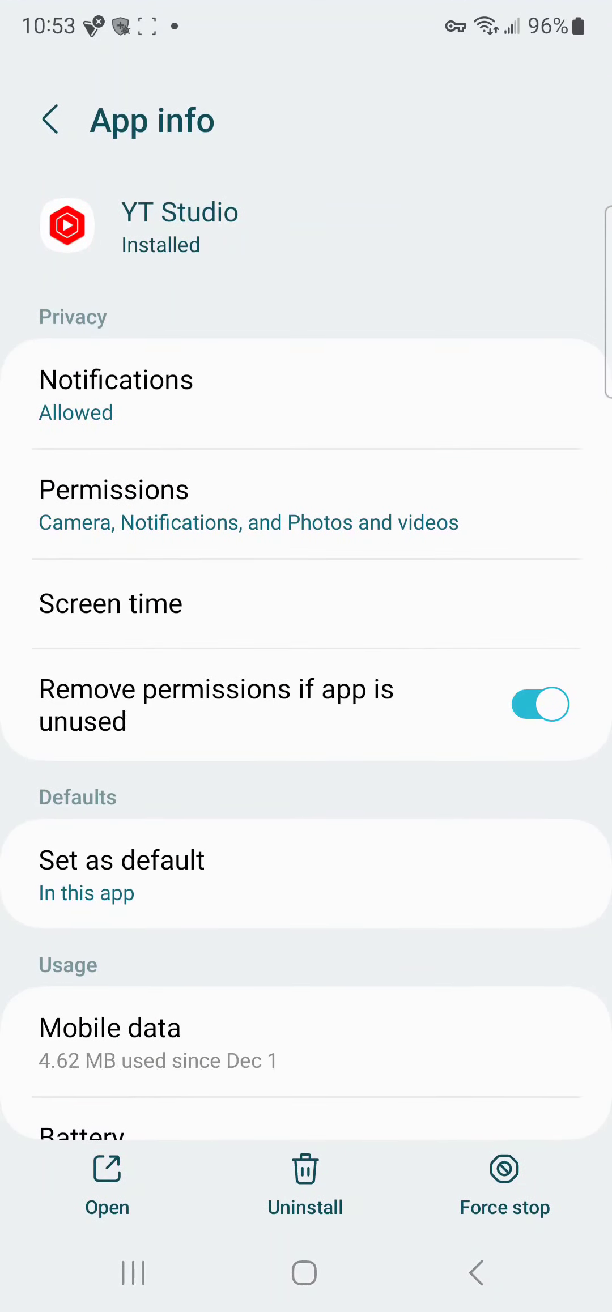
{"action": "scroll", "coordinate": [305, 717], "scroll_direction": "down", "scroll_amount": 3}
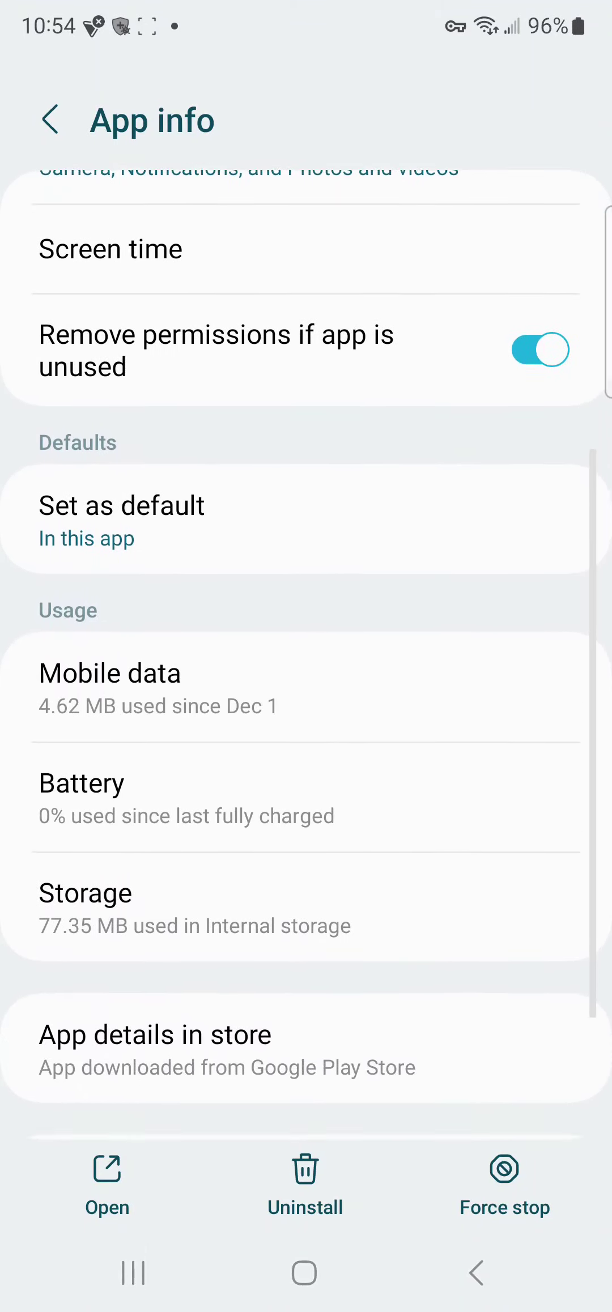
{"action": "scroll", "coordinate": [305, 718], "scroll_direction": "down", "scroll_amount": 3}
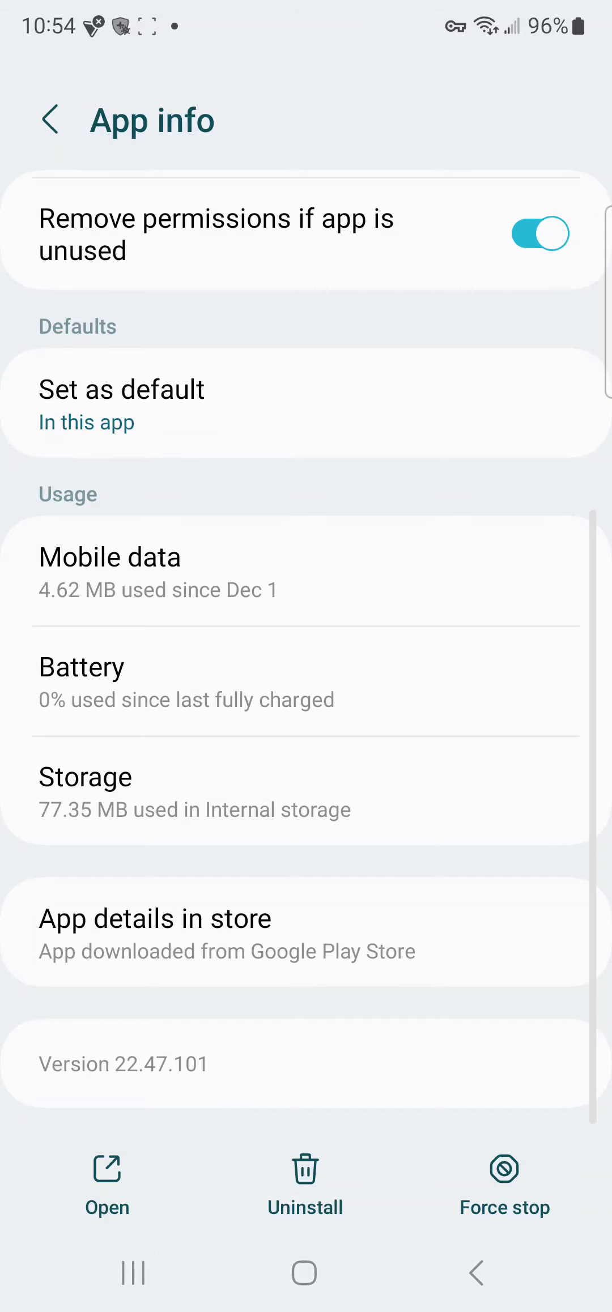
{"action": "left_click", "coordinate": [306, 932]}
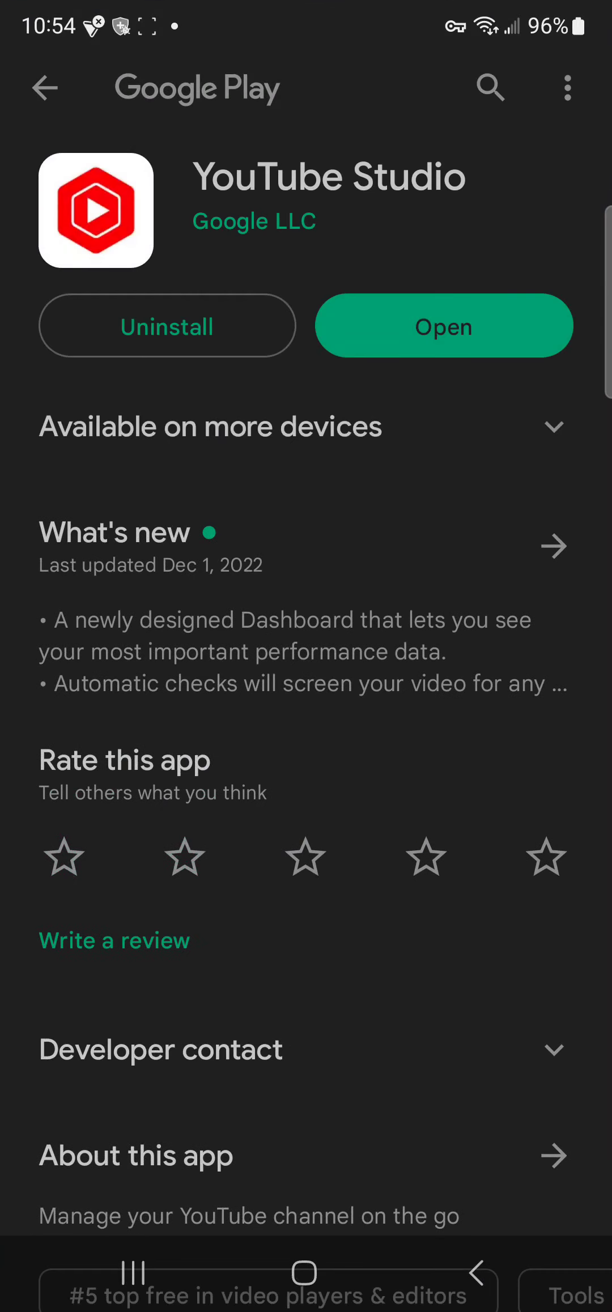
{"action": "left_click", "coordinate": [476, 1273]}
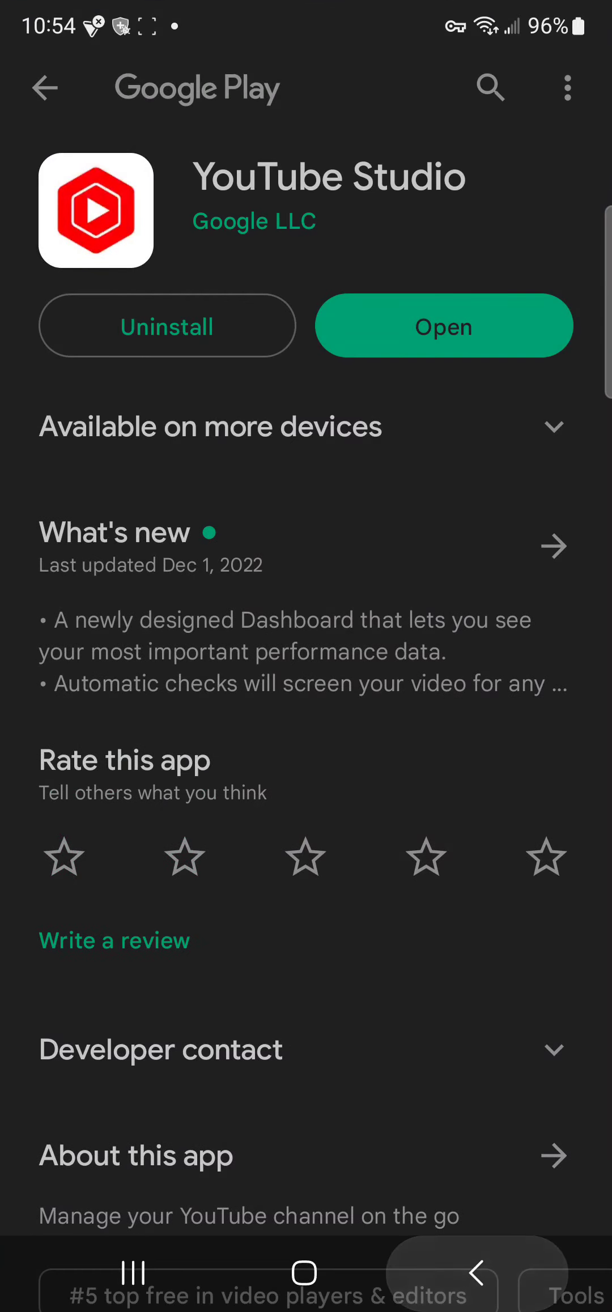
{"action": "left_click", "coordinate": [476, 1273]}
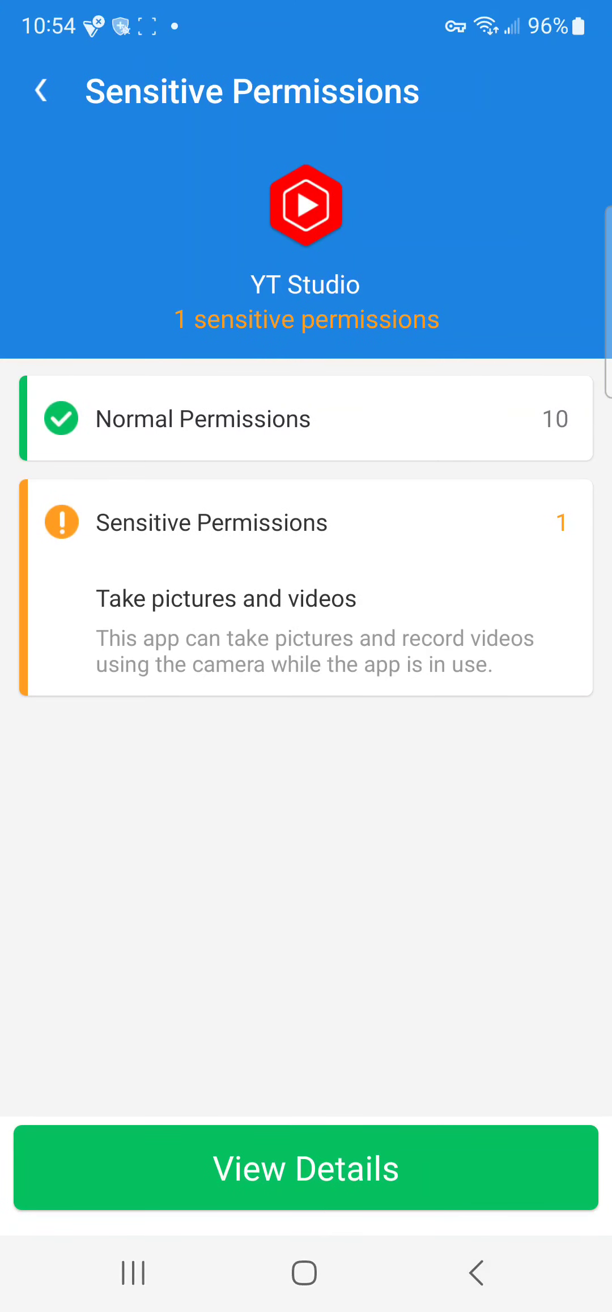
Go from the sensitive permissions list to Cash App's Android permissions list
{"action": "left_click", "coordinate": [476, 1272]}
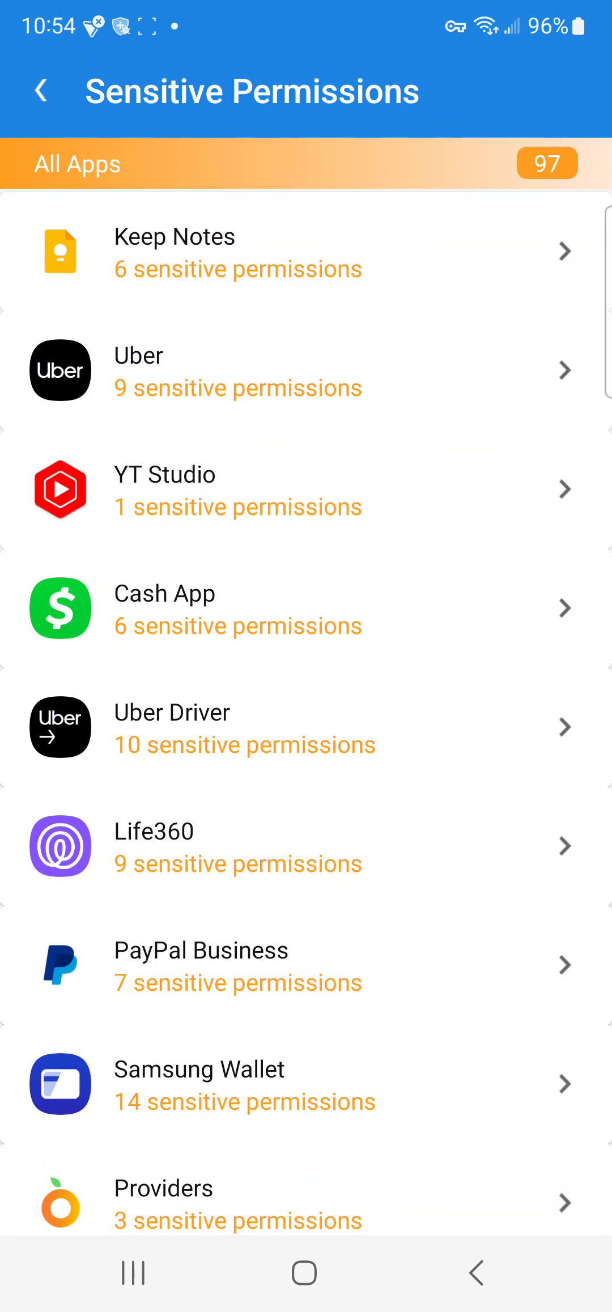
{"action": "left_click", "coordinate": [306, 609]}
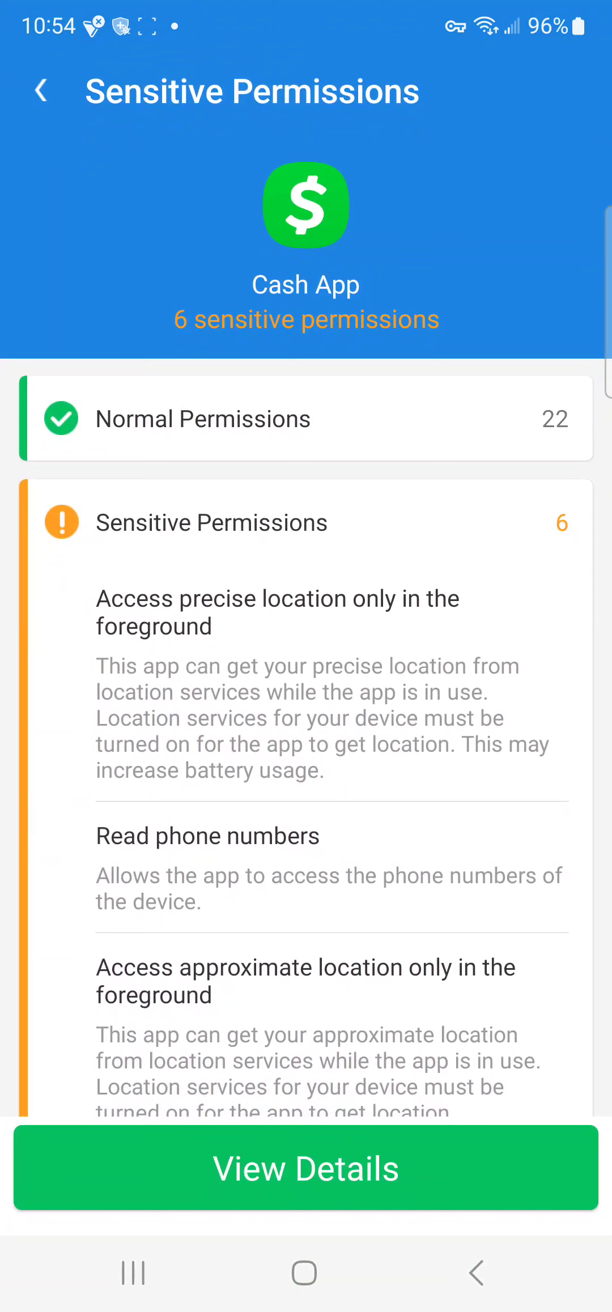
{"action": "left_click", "coordinate": [306, 1167]}
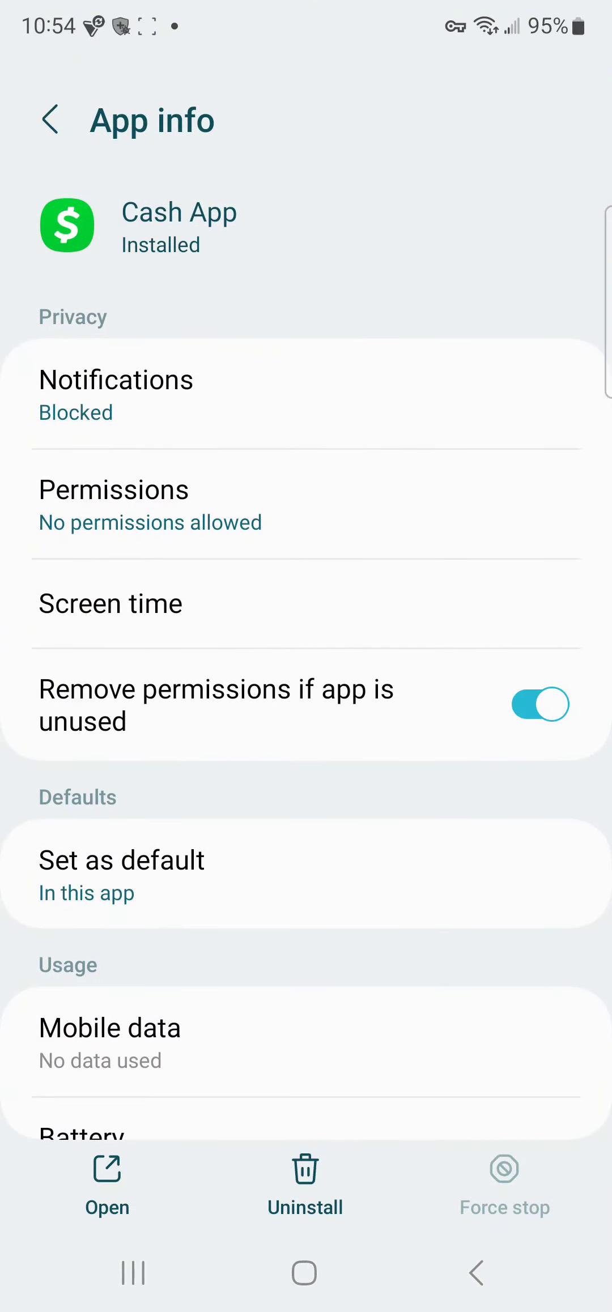
{"action": "left_click", "coordinate": [306, 504]}
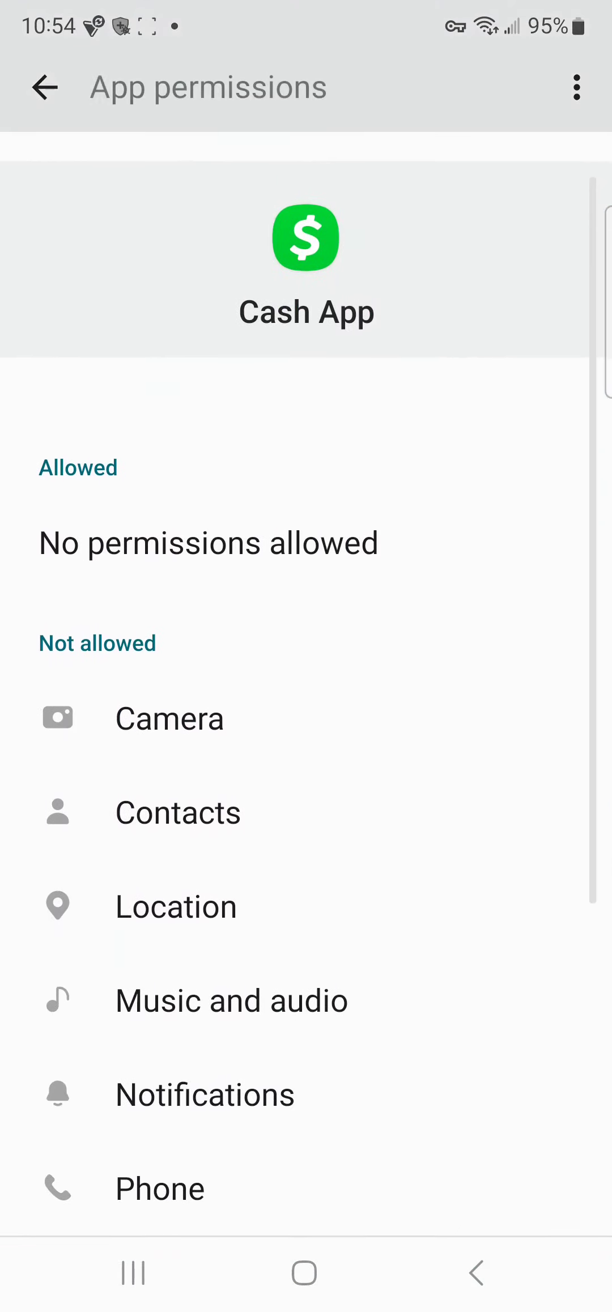
Allow Cash App camera access while in use and contacts access
{"action": "left_click", "coordinate": [168, 677]}
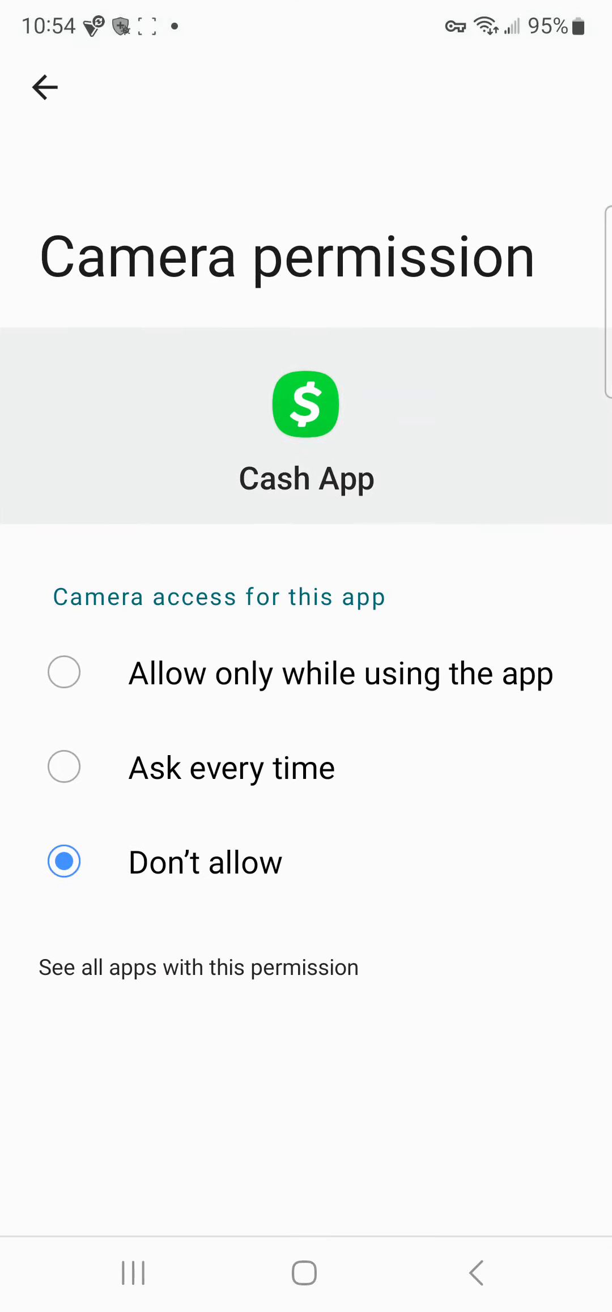
{"action": "left_click", "coordinate": [63, 672]}
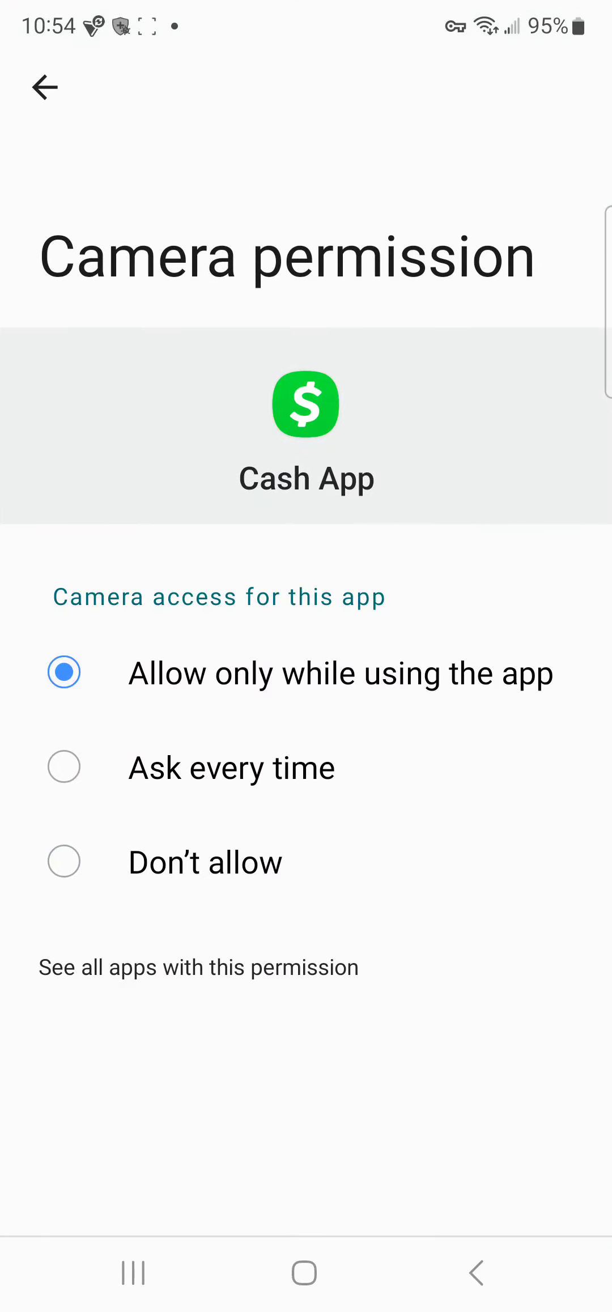
{"action": "left_click", "coordinate": [44, 88]}
{"action": "left_click", "coordinate": [177, 654]}
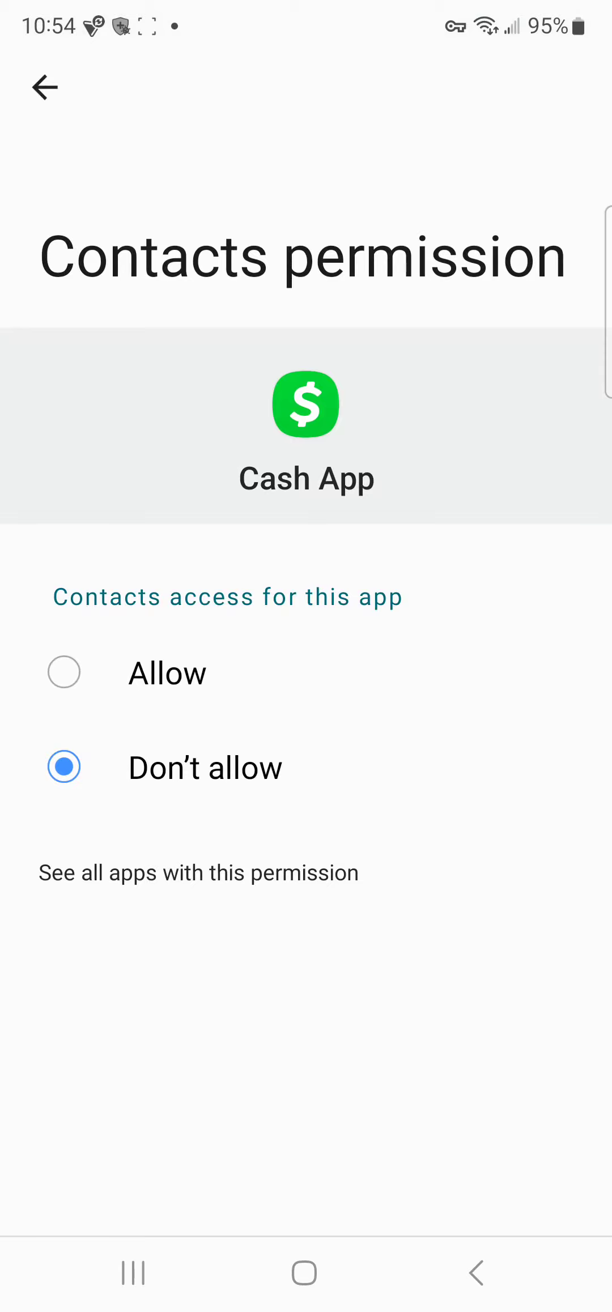
{"action": "left_click", "coordinate": [63, 672]}
{"action": "left_click", "coordinate": [44, 87]}
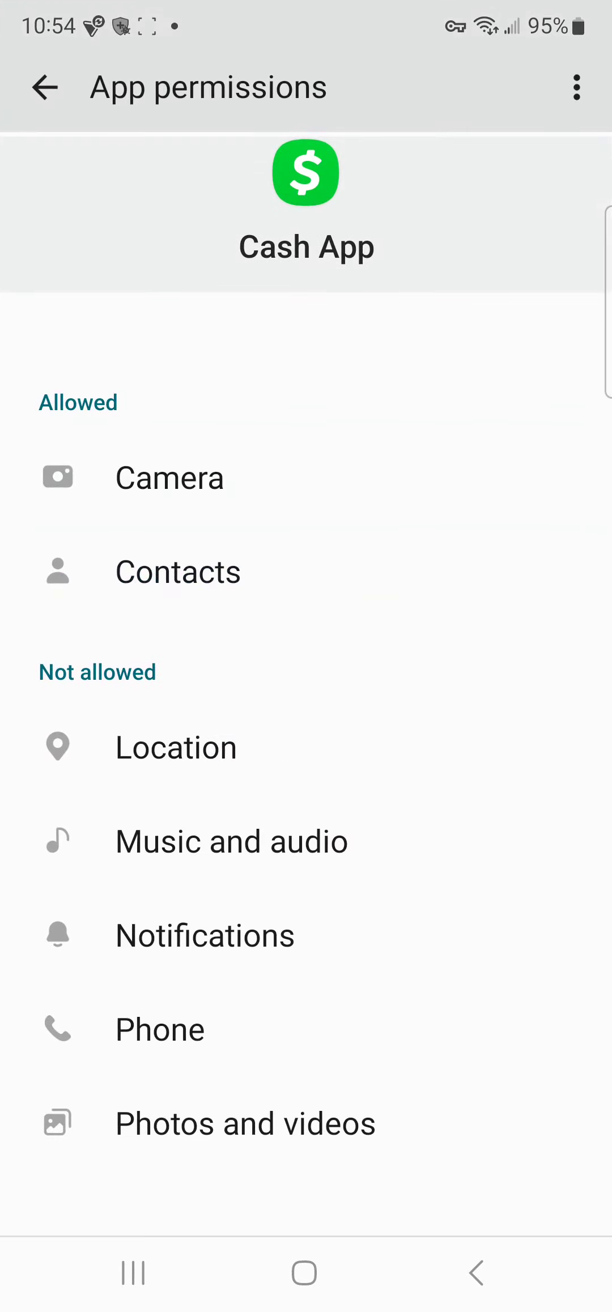
Allow Cash App location while in use and music and audio access
{"action": "left_click", "coordinate": [178, 744]}
{"action": "left_click", "coordinate": [63, 672]}
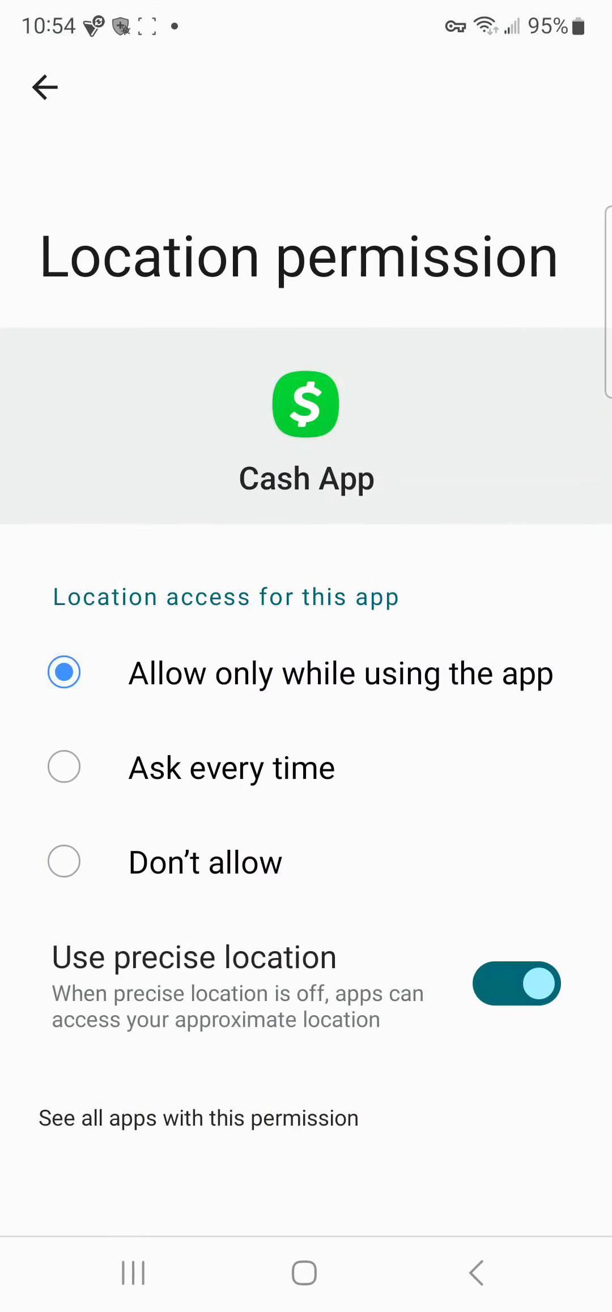
{"action": "left_click", "coordinate": [45, 88]}
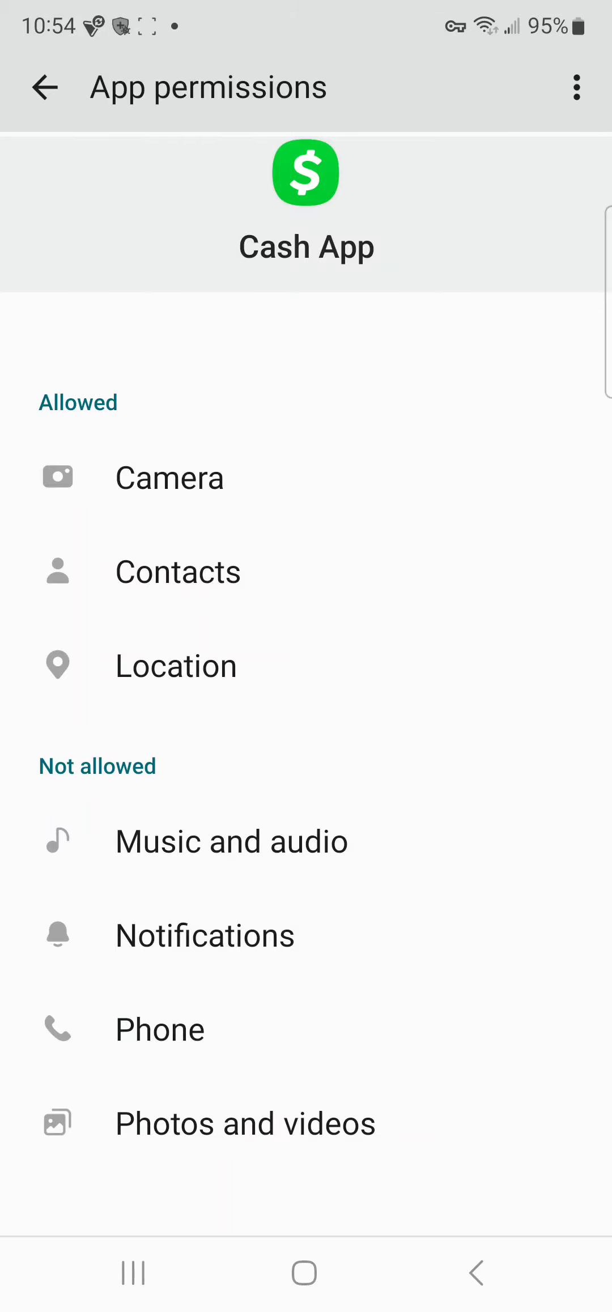
{"action": "left_click", "coordinate": [231, 841]}
{"action": "left_click", "coordinate": [63, 740]}
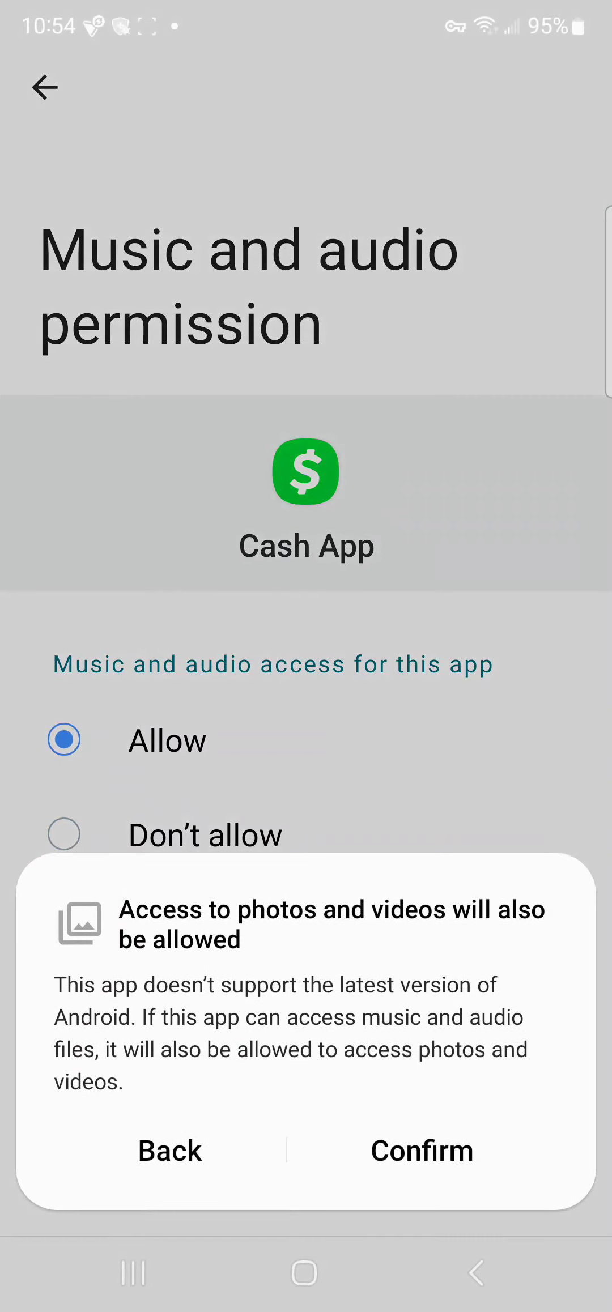
{"action": "left_click", "coordinate": [421, 1150]}
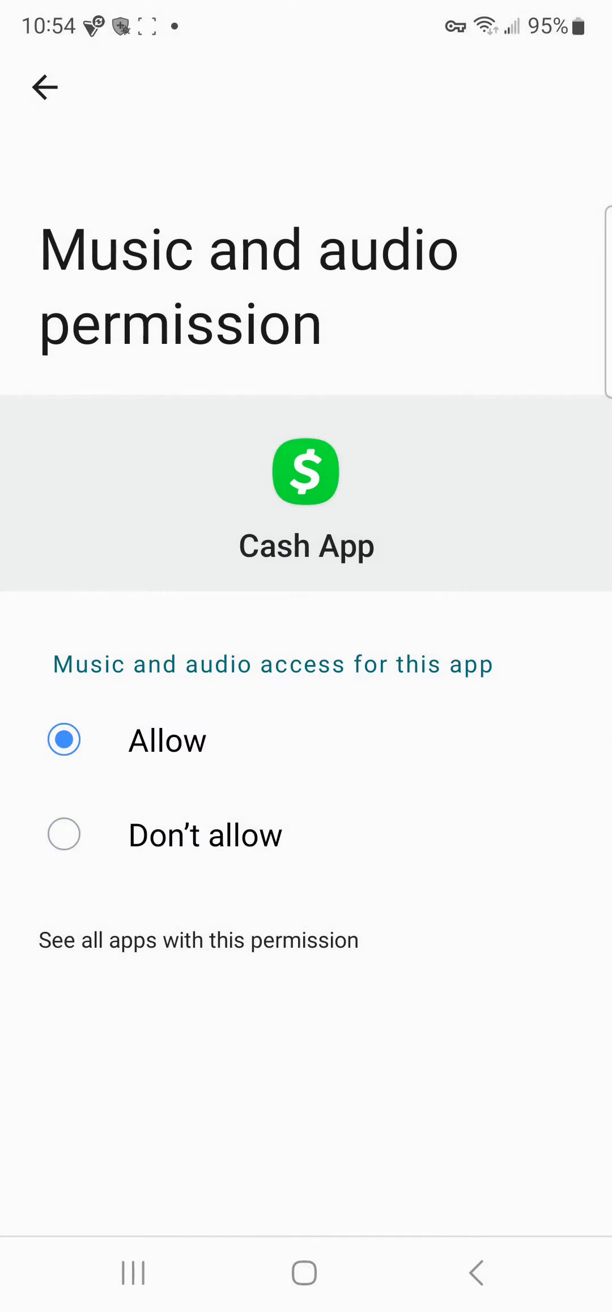
{"action": "left_click", "coordinate": [44, 87]}
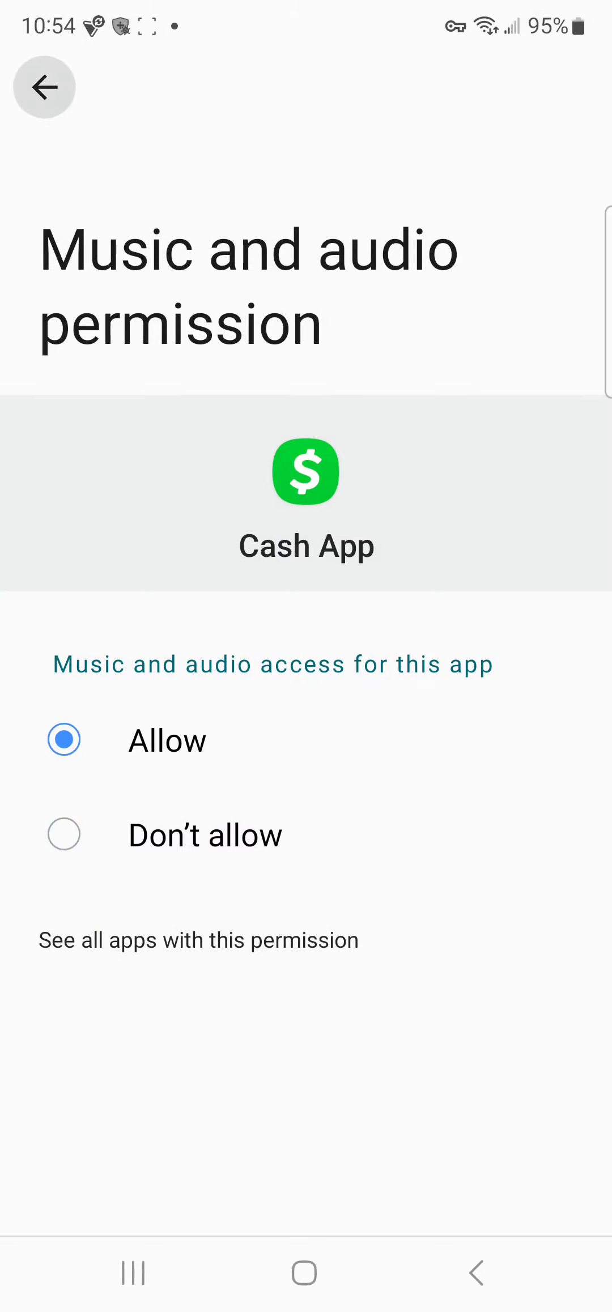
Turn on Cash App notifications, allow phone access, and return to the sensitive permissions report
{"action": "left_click", "coordinate": [204, 1030]}
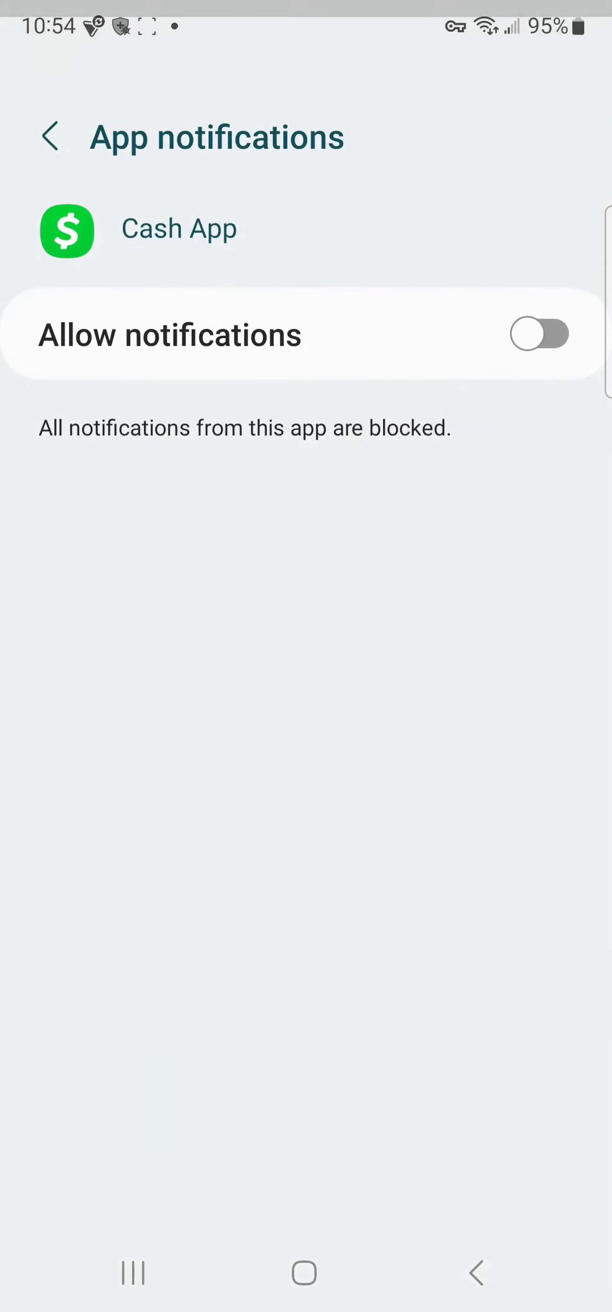
{"action": "left_click", "coordinate": [539, 318]}
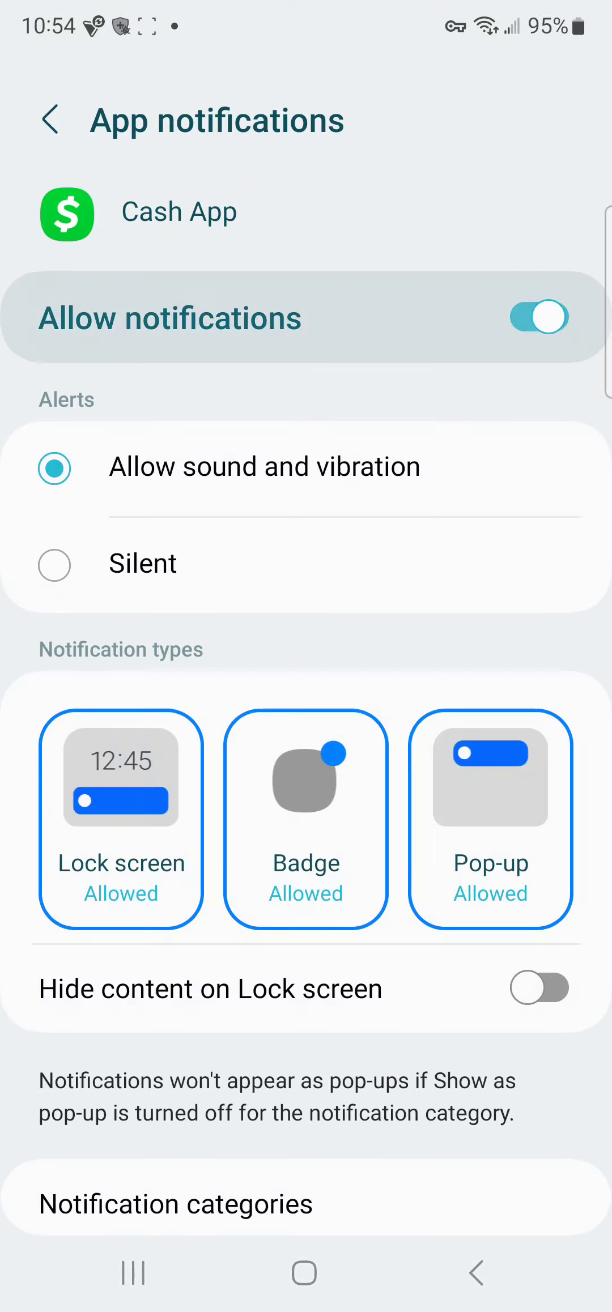
{"action": "left_click", "coordinate": [50, 120]}
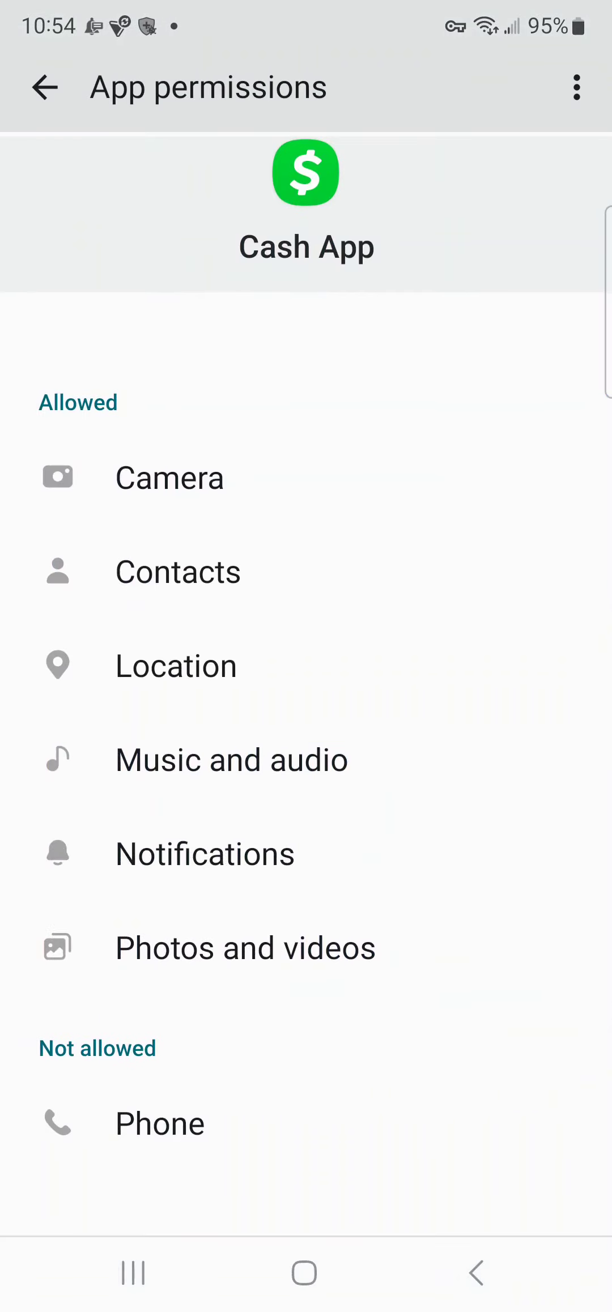
{"action": "left_click", "coordinate": [160, 1124]}
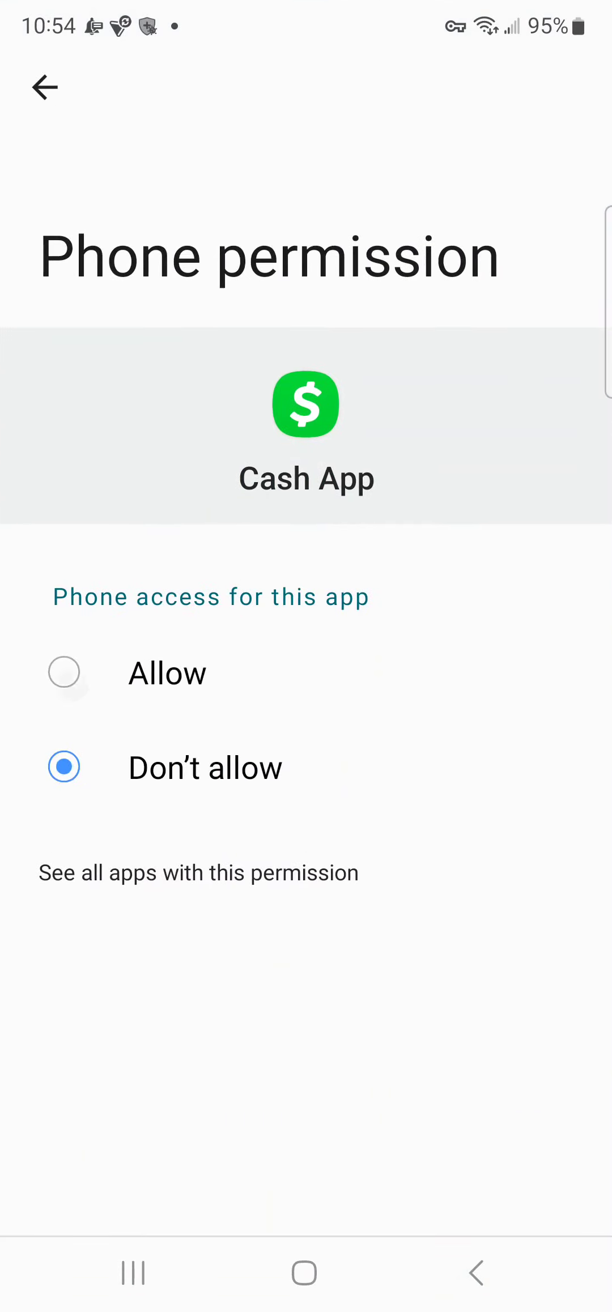
{"action": "left_click", "coordinate": [63, 673]}
{"action": "left_click", "coordinate": [45, 88]}
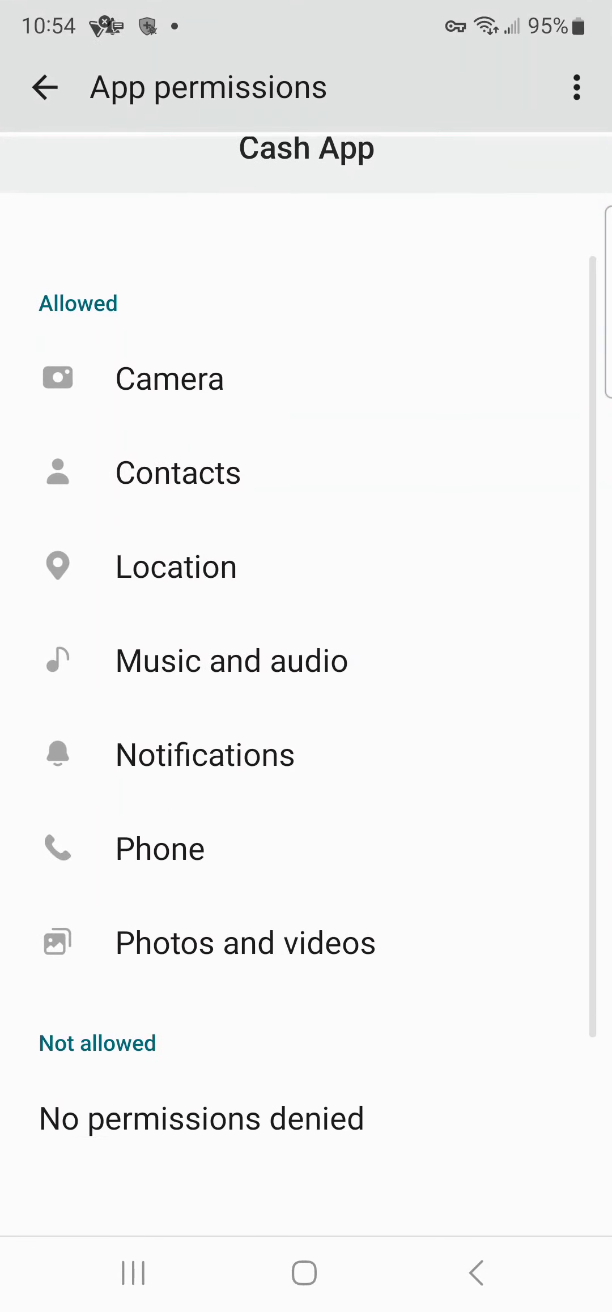
{"action": "scroll", "coordinate": [306, 718], "scroll_direction": "down", "scroll_amount": 4}
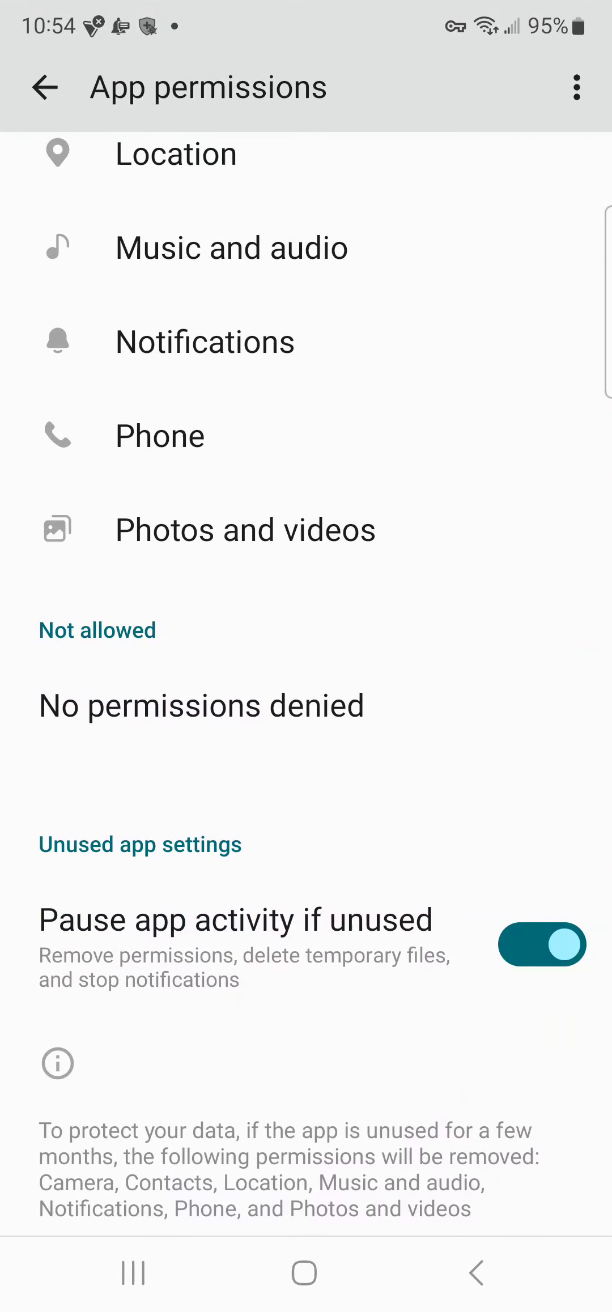
{"action": "left_click", "coordinate": [476, 1273]}
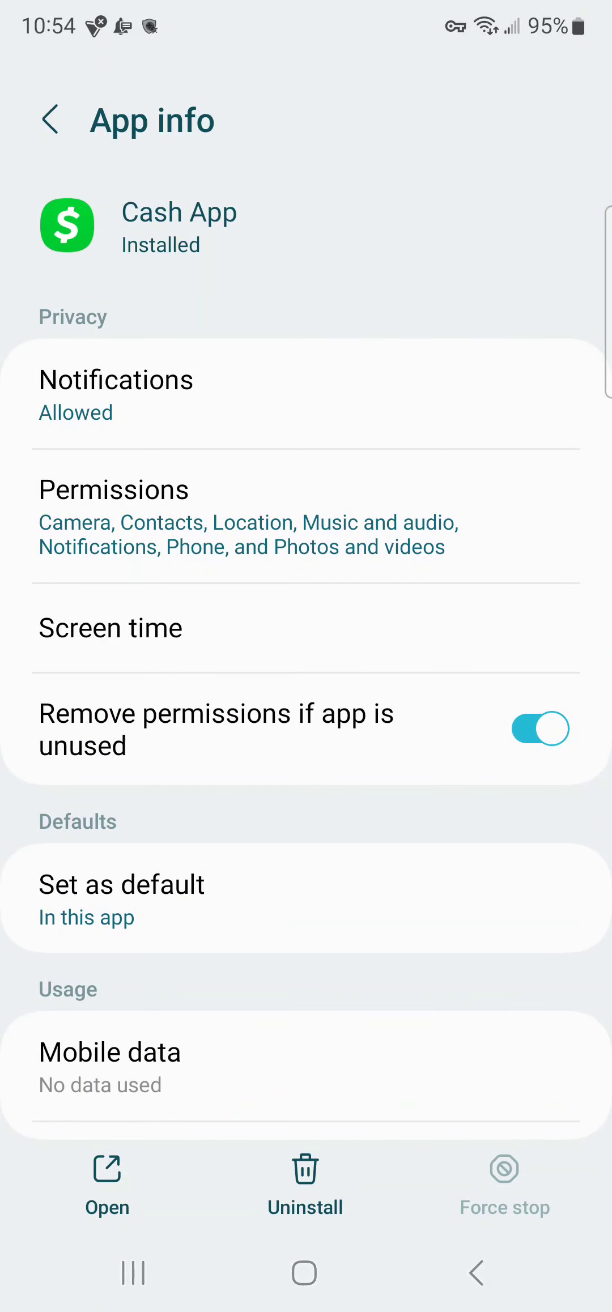
{"action": "scroll", "coordinate": [306, 718], "scroll_direction": "down", "scroll_amount": 3}
{"action": "left_click", "coordinate": [476, 1272]}
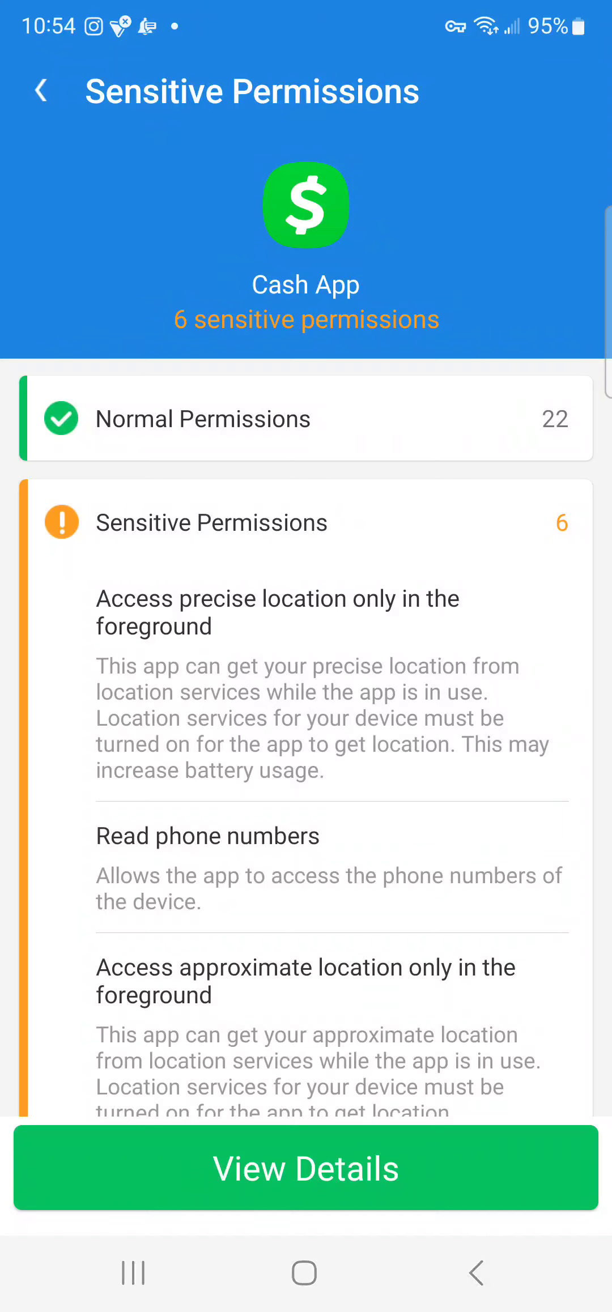
Review Cash App's six sensitive permissions, then open its system app info with View Details
{"action": "left_click", "coordinate": [345, 677]}
{"action": "left_click", "coordinate": [339, 677]}
{"action": "scroll", "coordinate": [306, 718], "scroll_direction": "down", "scroll_amount": 3}
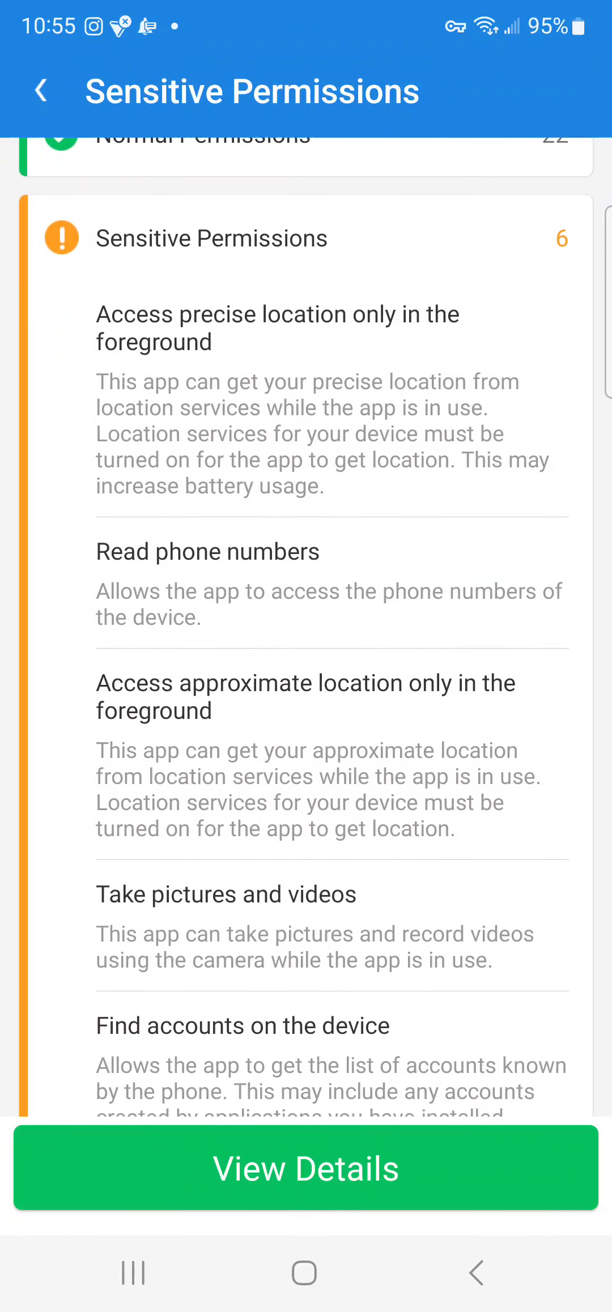
{"action": "scroll", "coordinate": [306, 717], "scroll_direction": "down", "scroll_amount": 2}
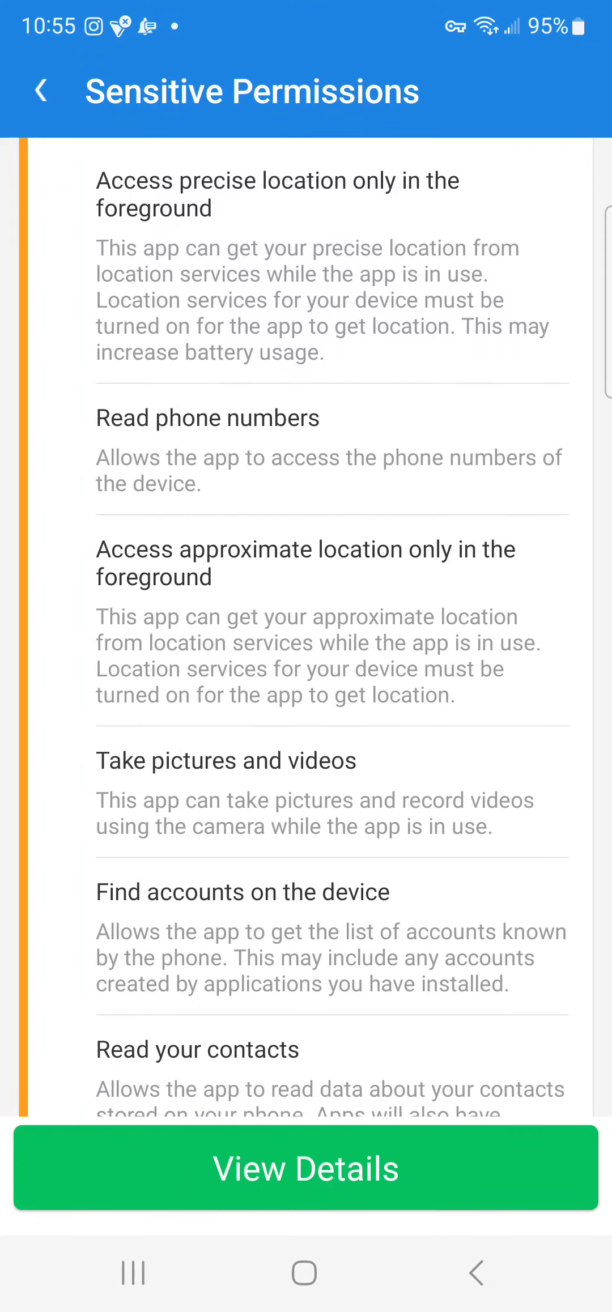
{"action": "left_click", "coordinate": [306, 1168]}
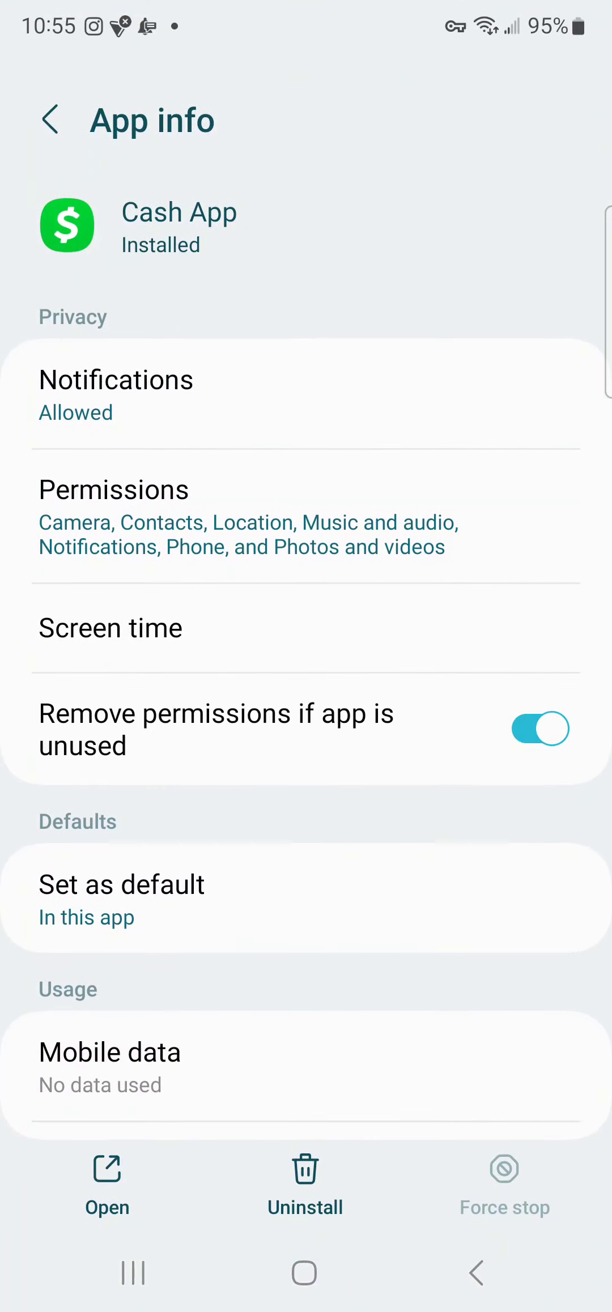
{"action": "scroll", "coordinate": [305, 718], "scroll_direction": "down", "scroll_amount": 1}
Check Cash App's permissions list, then open its Storage page (109 MB app, 32.77 kB data)
{"action": "left_click", "coordinate": [306, 428]}
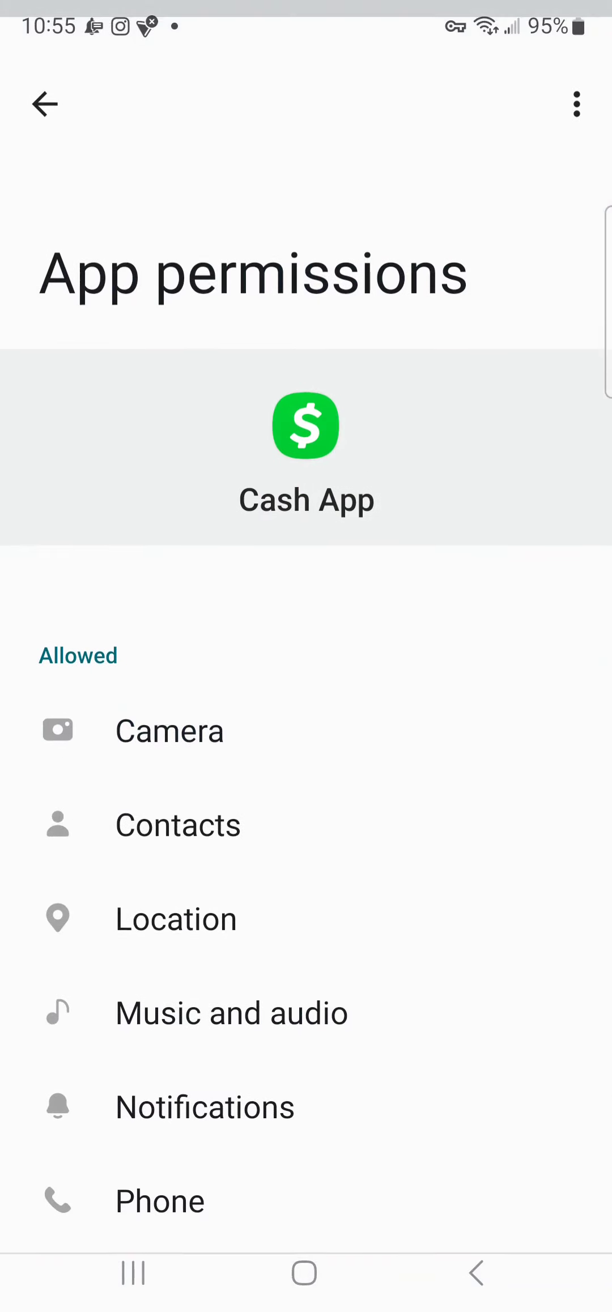
{"action": "scroll", "coordinate": [306, 718], "scroll_direction": "down", "scroll_amount": 5}
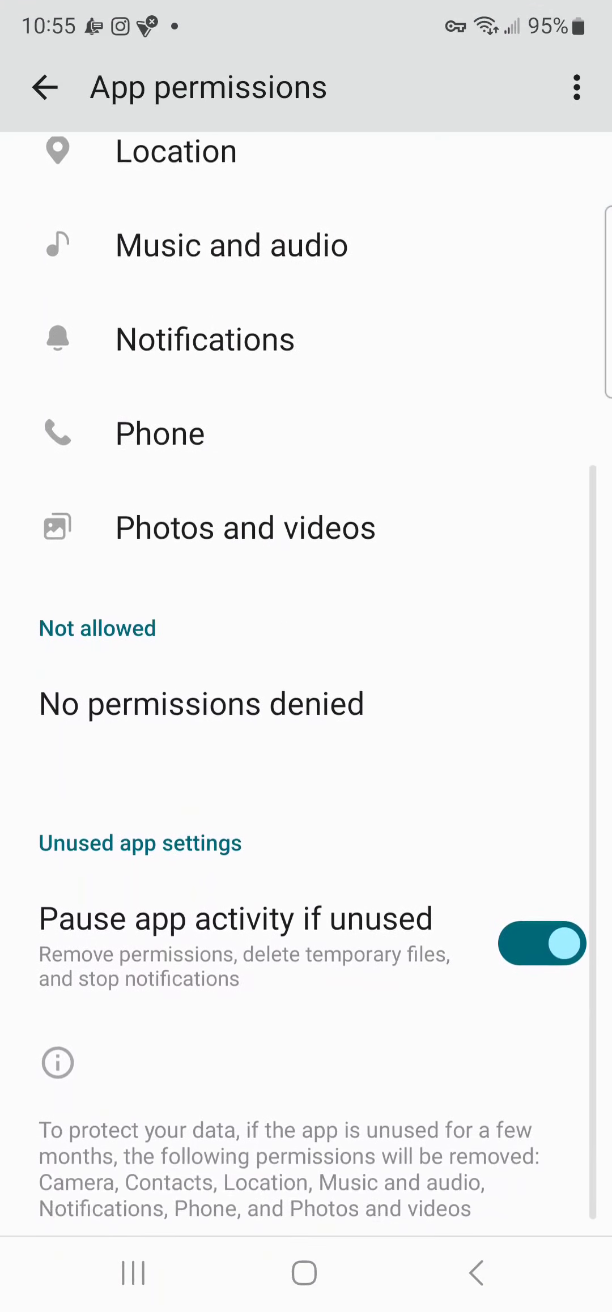
{"action": "scroll", "coordinate": [306, 656], "scroll_direction": "up", "scroll_amount": 5}
{"action": "scroll", "coordinate": [306, 656], "scroll_direction": "down", "scroll_amount": 5}
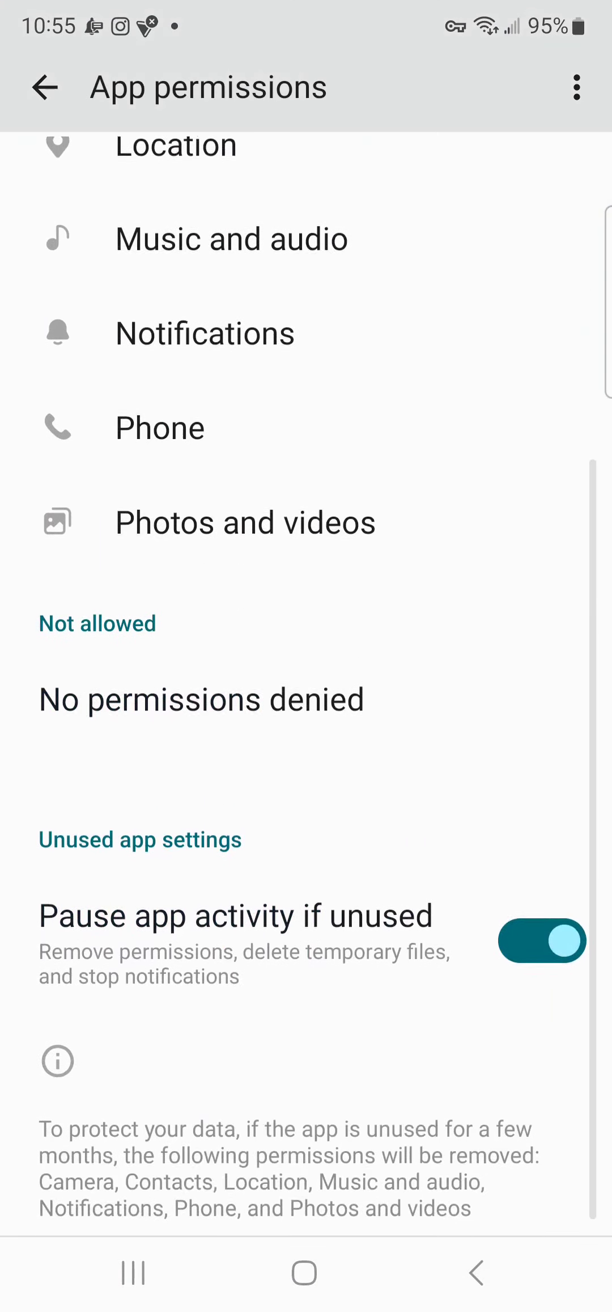
{"action": "scroll", "coordinate": [306, 655], "scroll_direction": "up", "scroll_amount": 5}
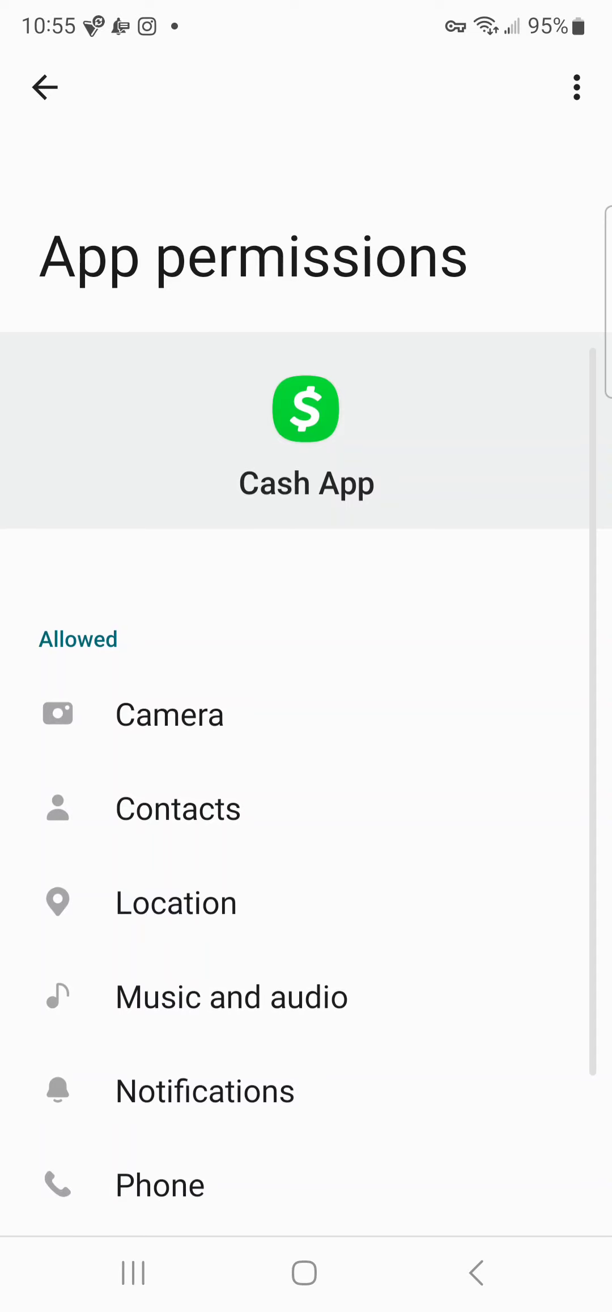
{"action": "scroll", "coordinate": [306, 656], "scroll_direction": "down", "scroll_amount": 6}
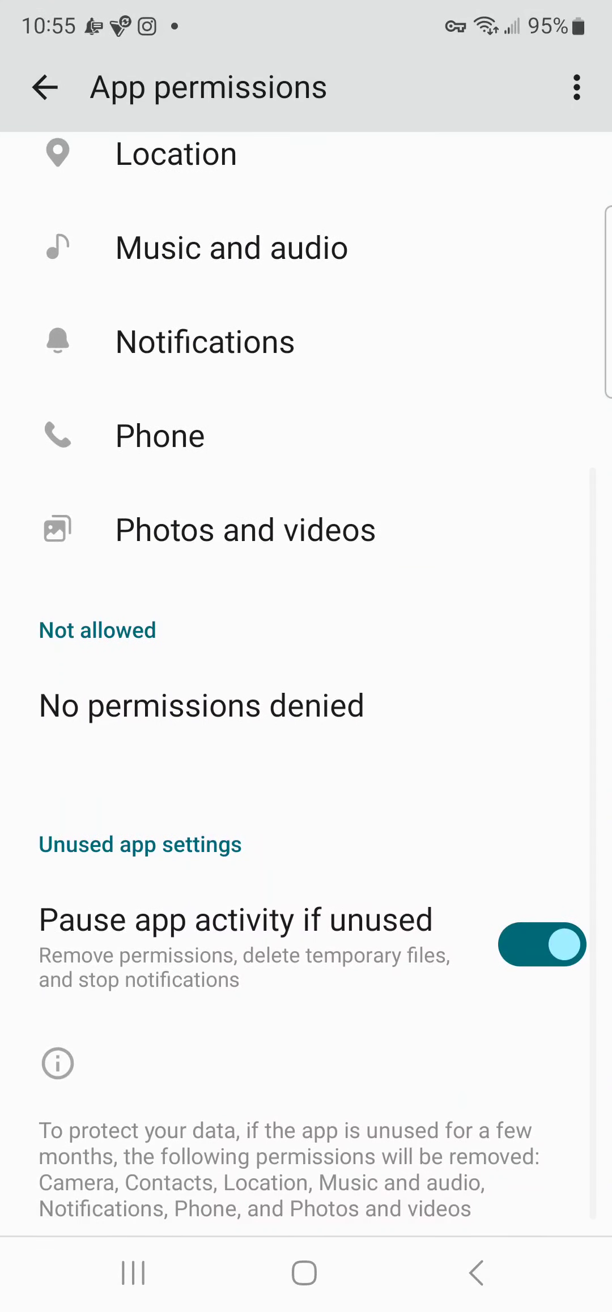
{"action": "left_click", "coordinate": [45, 87]}
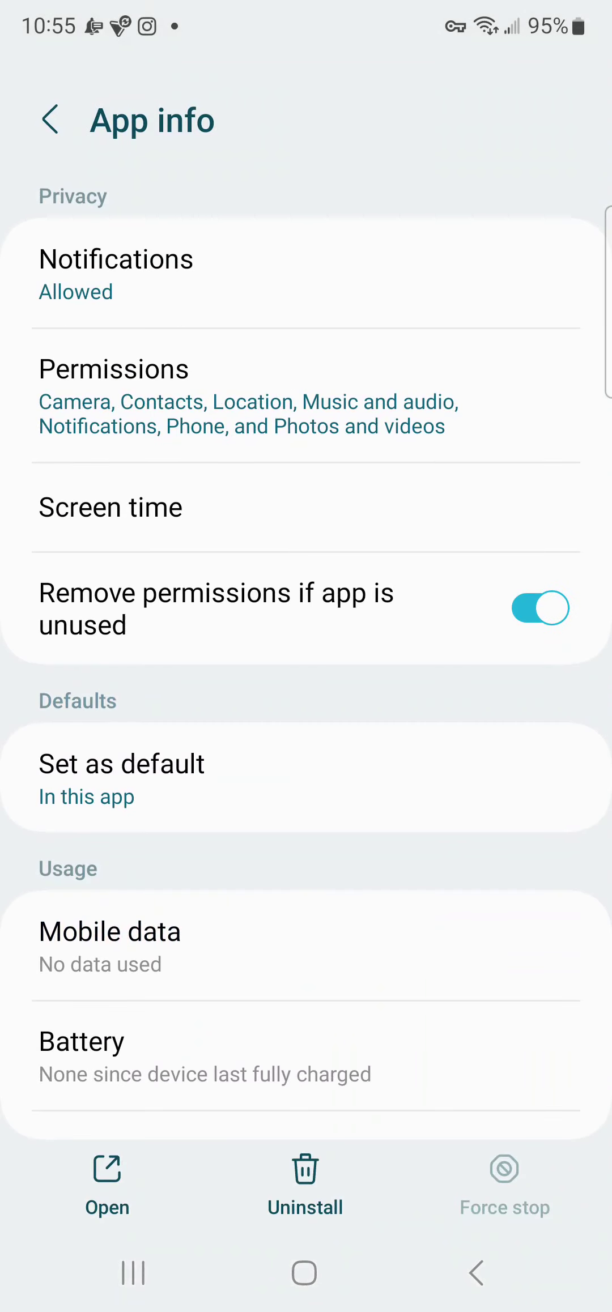
{"action": "scroll", "coordinate": [306, 656], "scroll_direction": "down", "scroll_amount": 6}
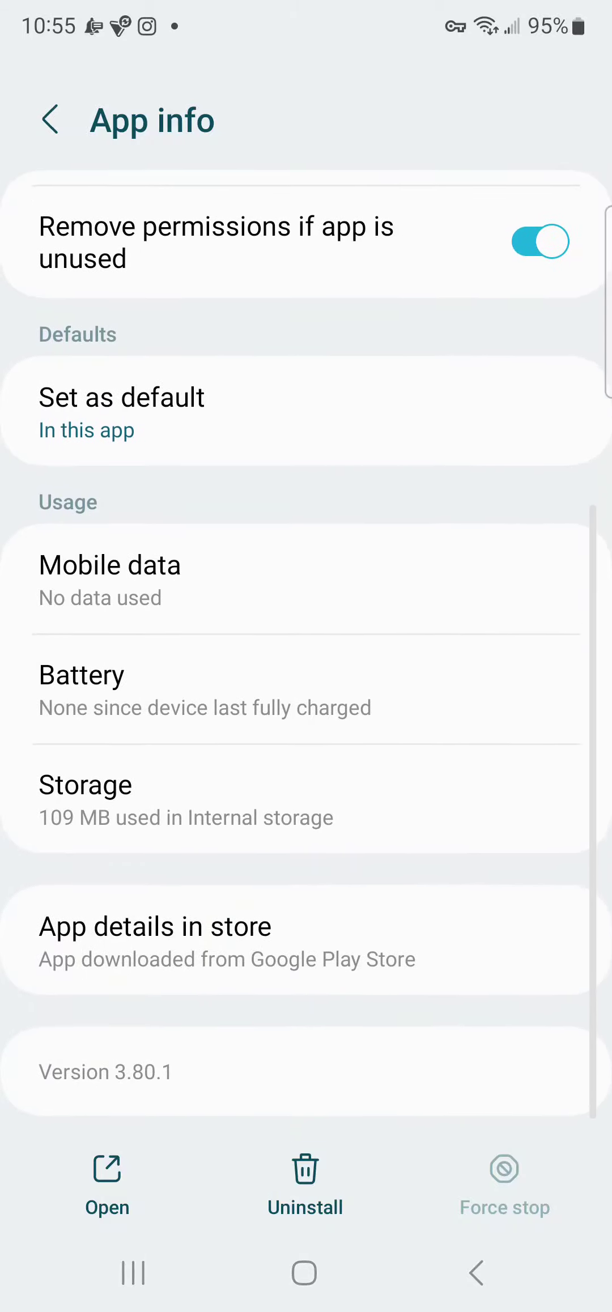
{"action": "left_click", "coordinate": [287, 792]}
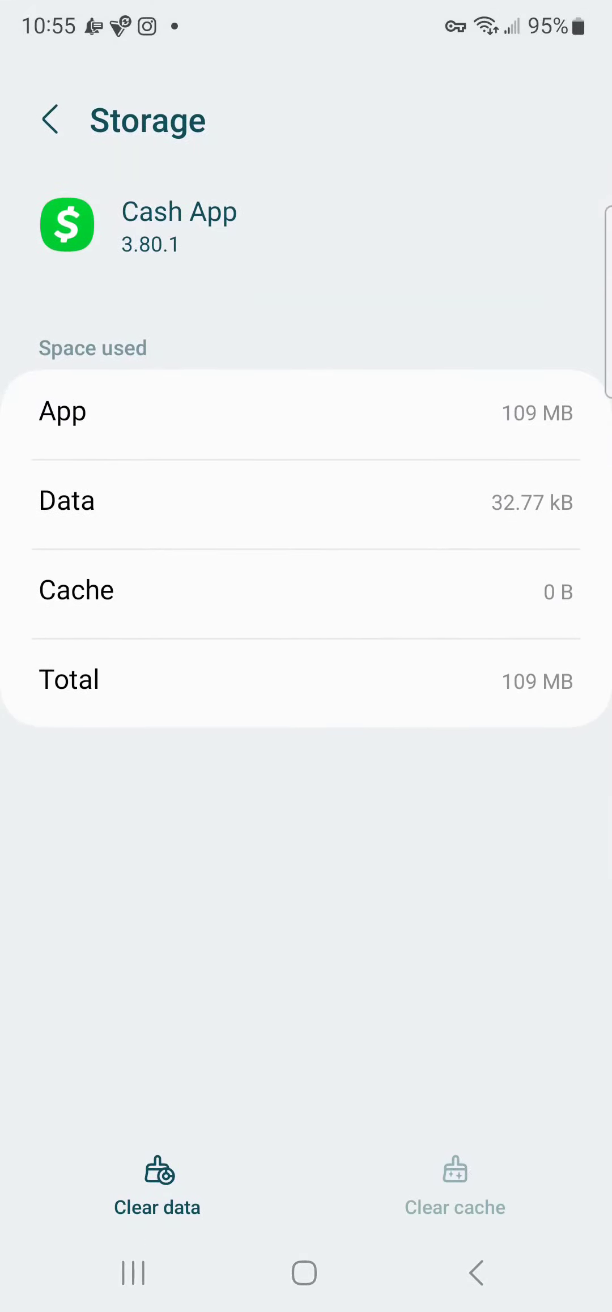
Clear Cash App's stored data to 0 B and return to App info
{"action": "left_click", "coordinate": [157, 1187]}
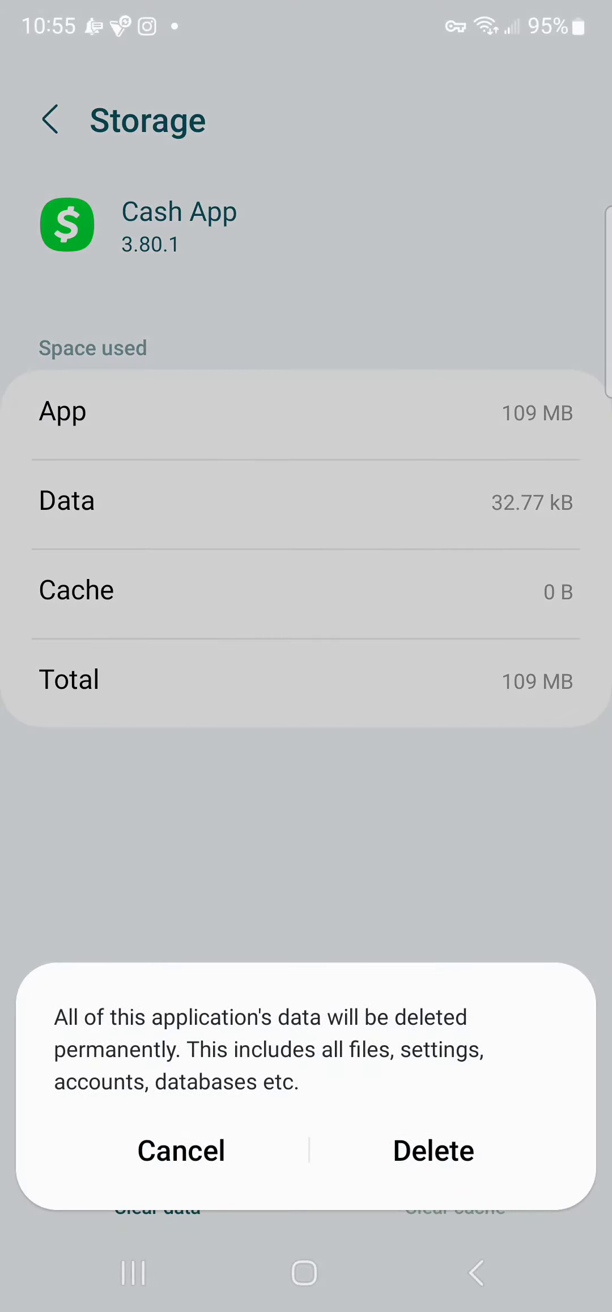
{"action": "left_click", "coordinate": [434, 1150]}
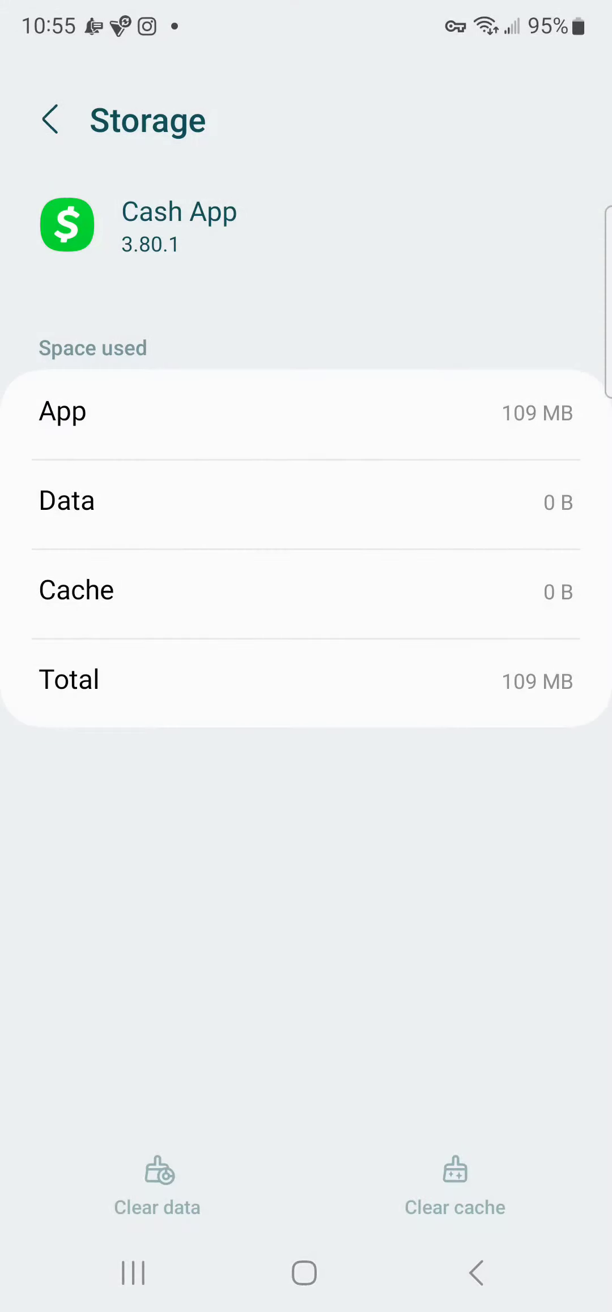
{"action": "left_click", "coordinate": [51, 120]}
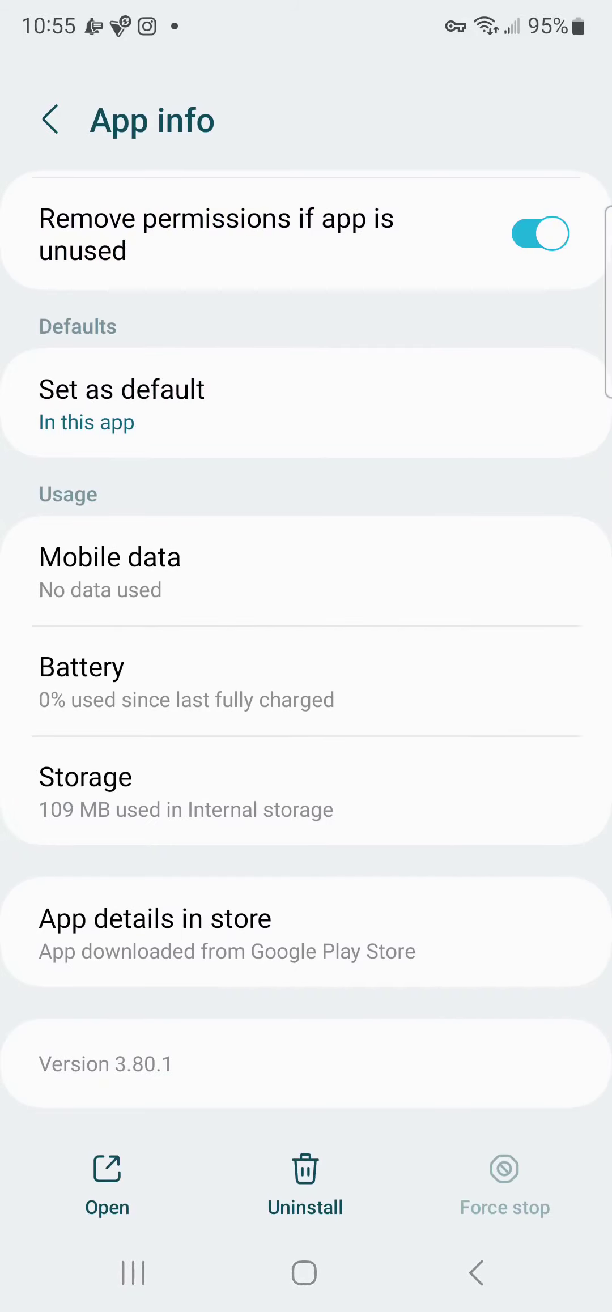
Uninstall Cash App from its Google Play listing and start cleaning its leftover files
{"action": "left_click", "coordinate": [155, 933]}
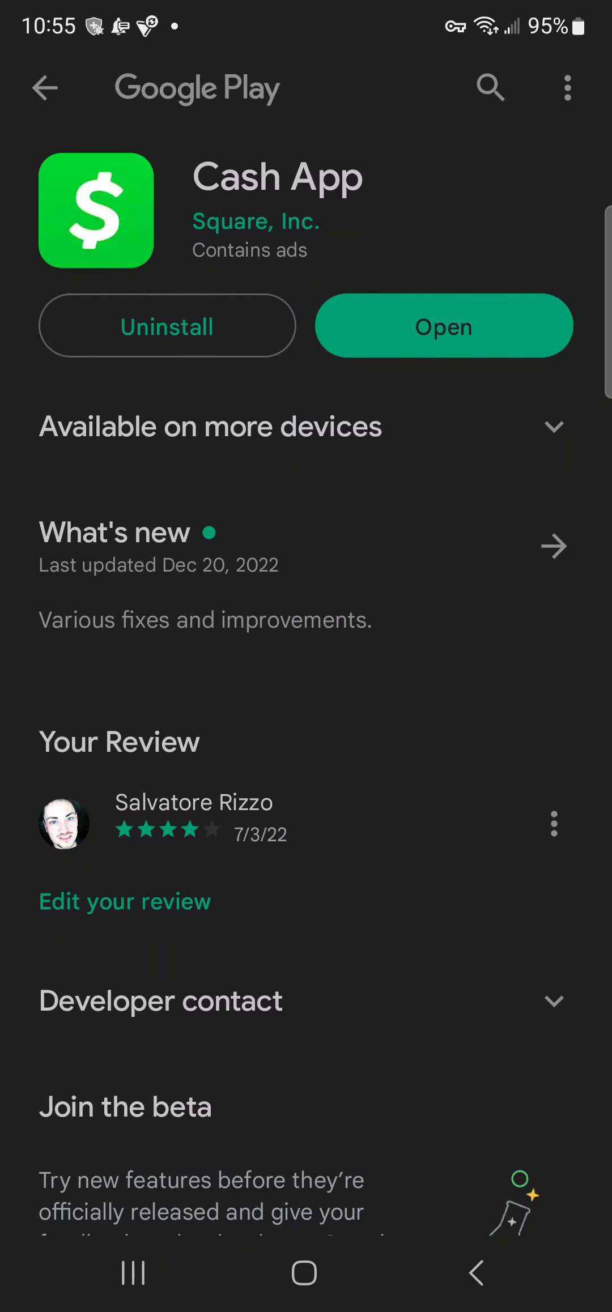
{"action": "left_click", "coordinate": [167, 326]}
{"action": "left_click", "coordinate": [488, 675]}
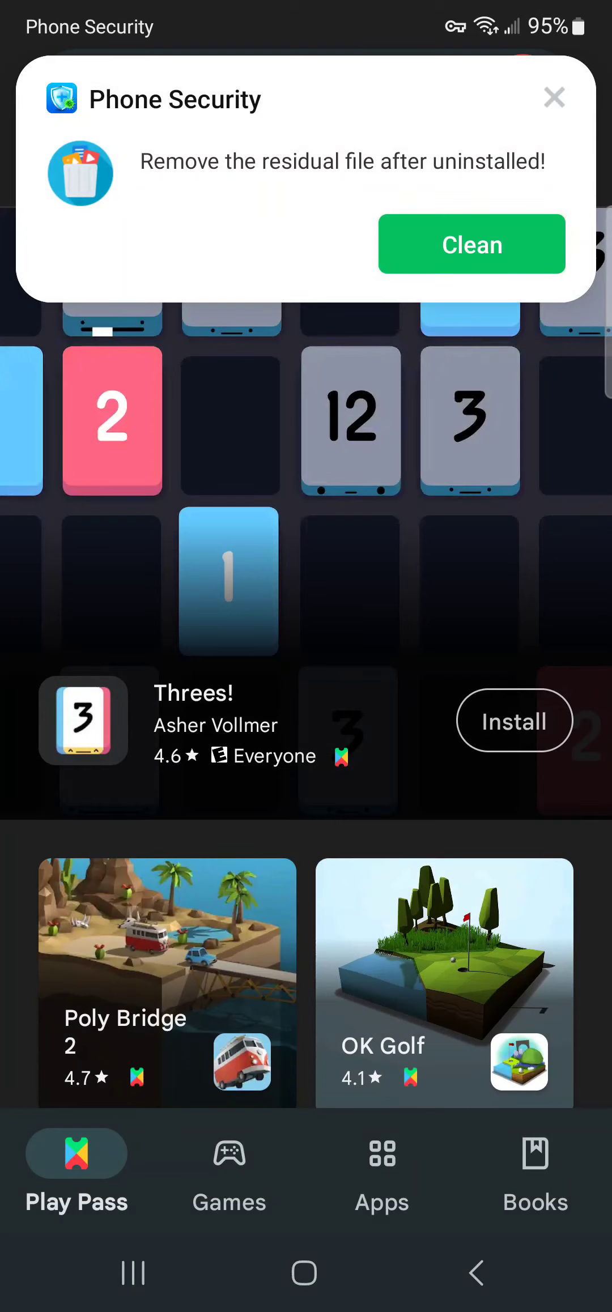
{"action": "left_click", "coordinate": [472, 244]}
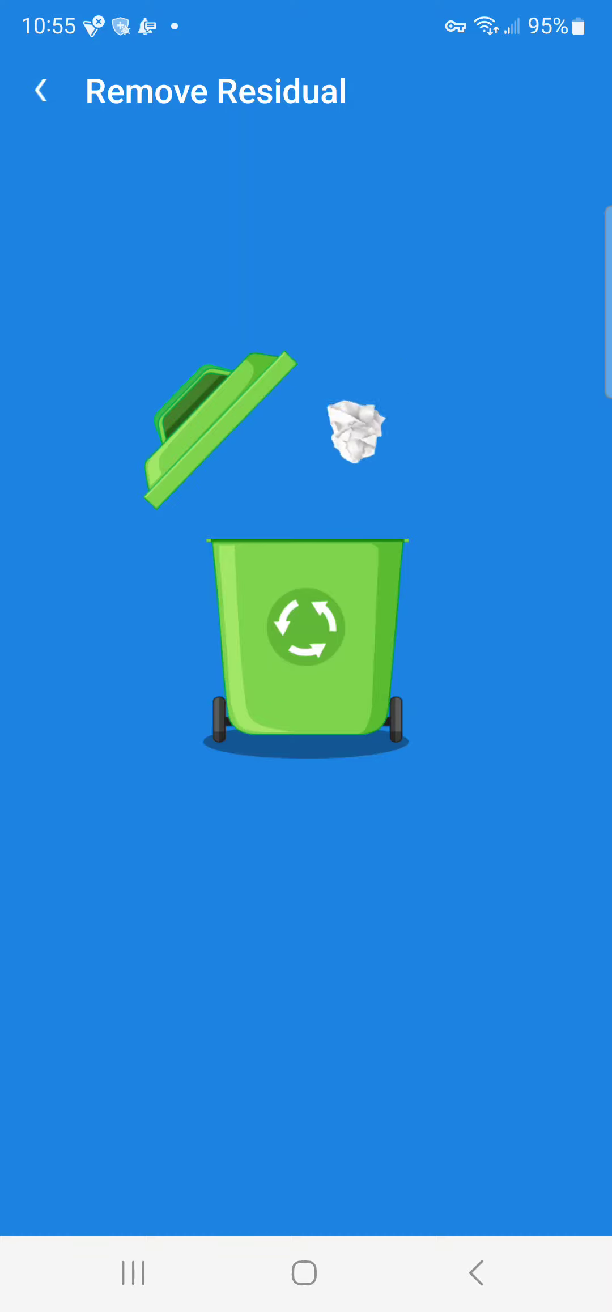
Finish the residual cleanup, view Notification Cleaner's three Wyze alerts, and go to App Manager
{"action": "left_click", "coordinate": [475, 1272]}
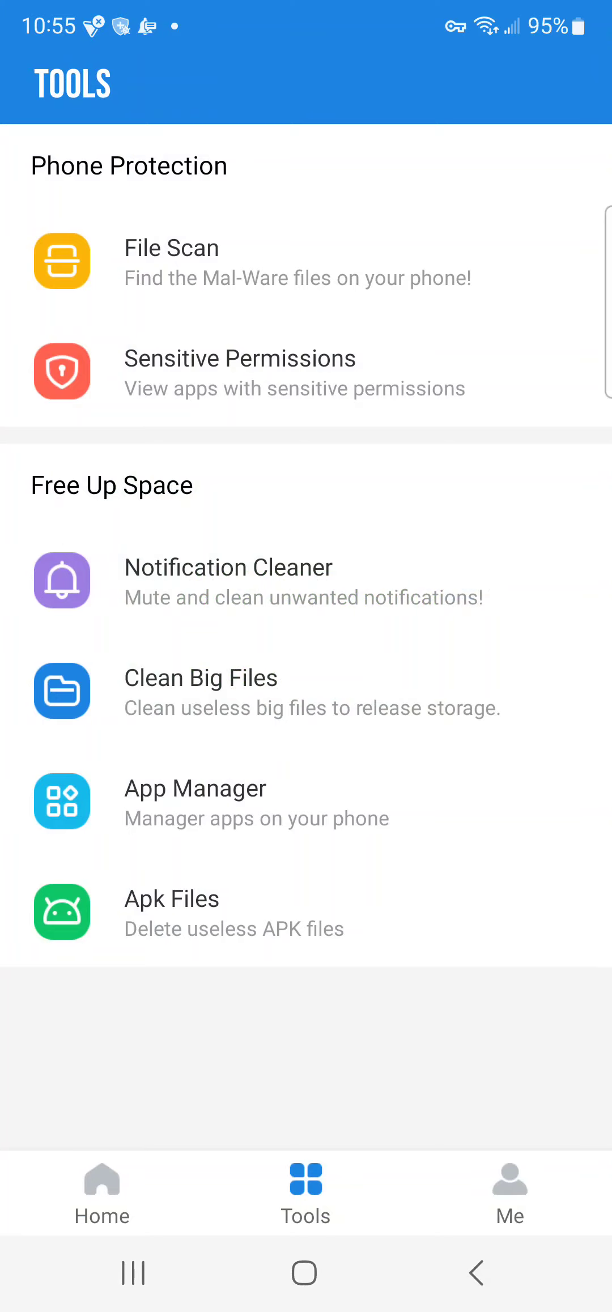
{"action": "left_click", "coordinate": [227, 581]}
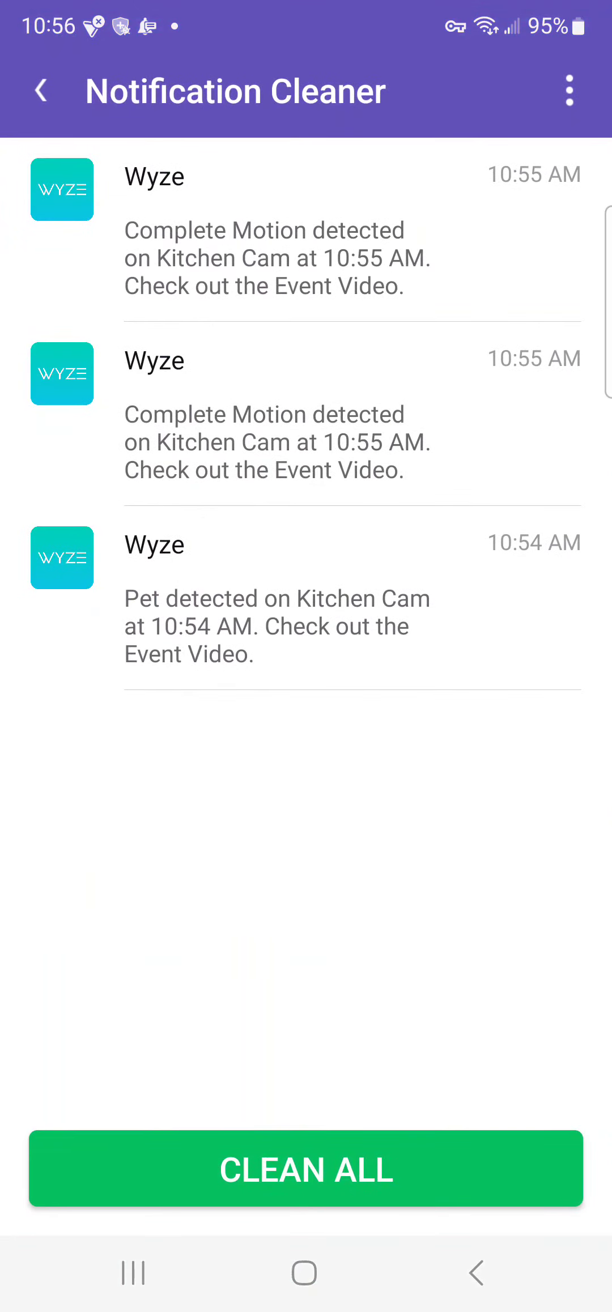
{"action": "left_click", "coordinate": [475, 1272]}
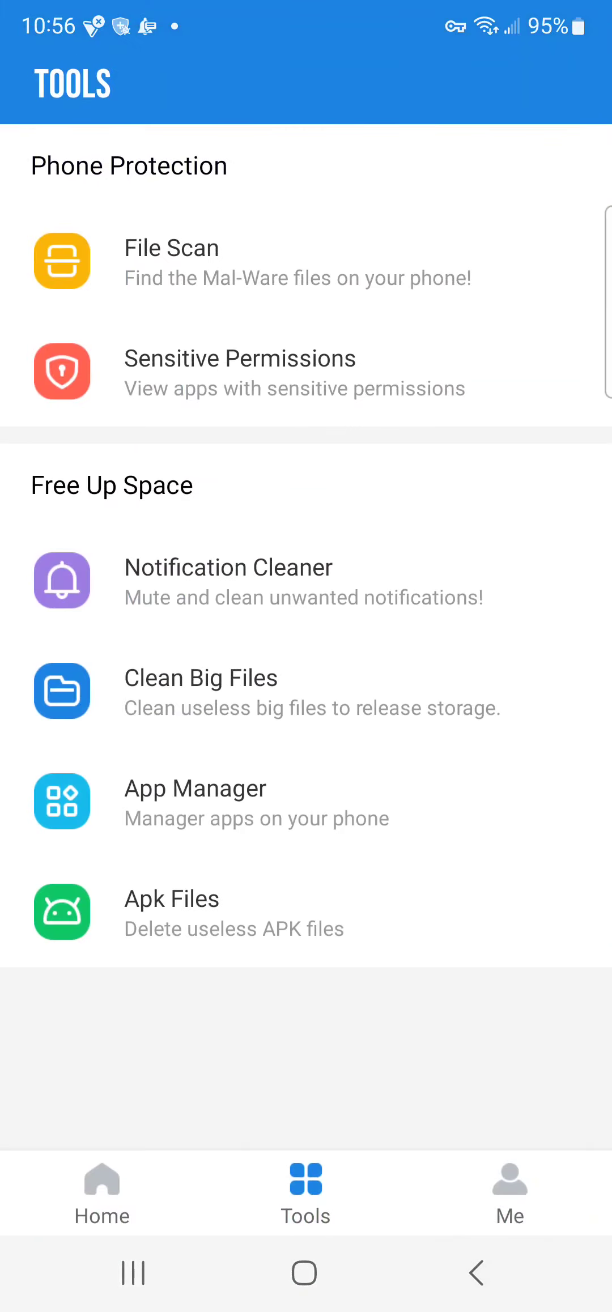
{"action": "left_click", "coordinate": [195, 803]}
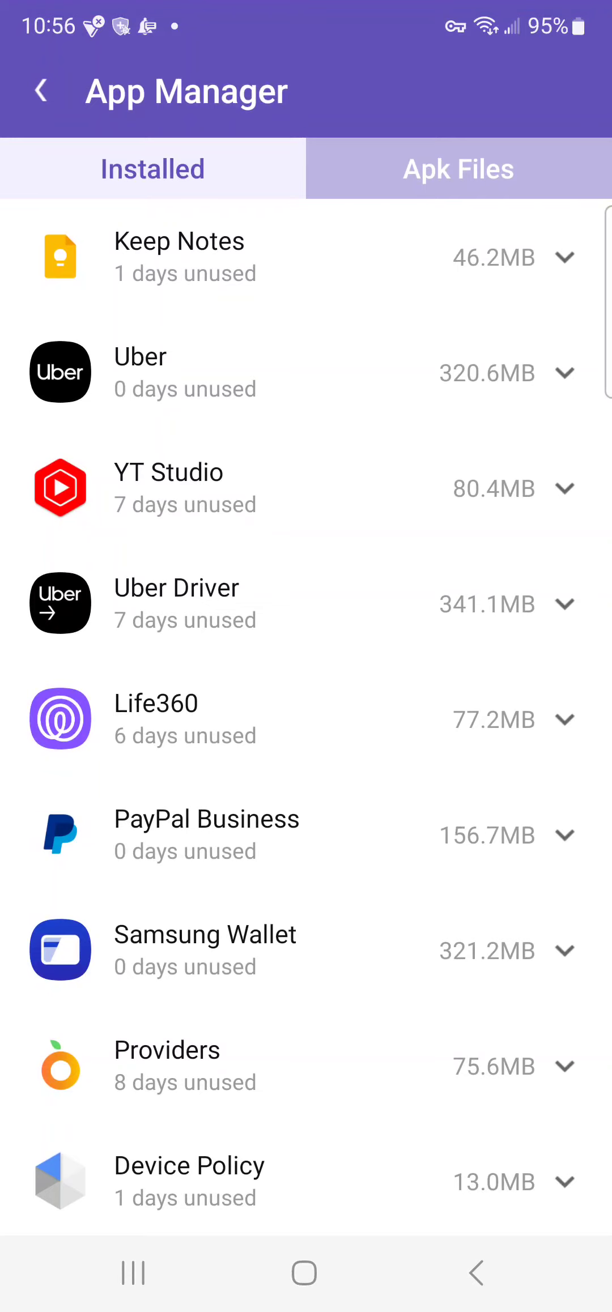
Uninstall Rent. from App Manager's installed apps list and clean its residual files
{"action": "left_click", "coordinate": [458, 169]}
{"action": "left_click", "coordinate": [153, 170]}
{"action": "scroll", "coordinate": [306, 718], "scroll_direction": "down", "scroll_amount": 5}
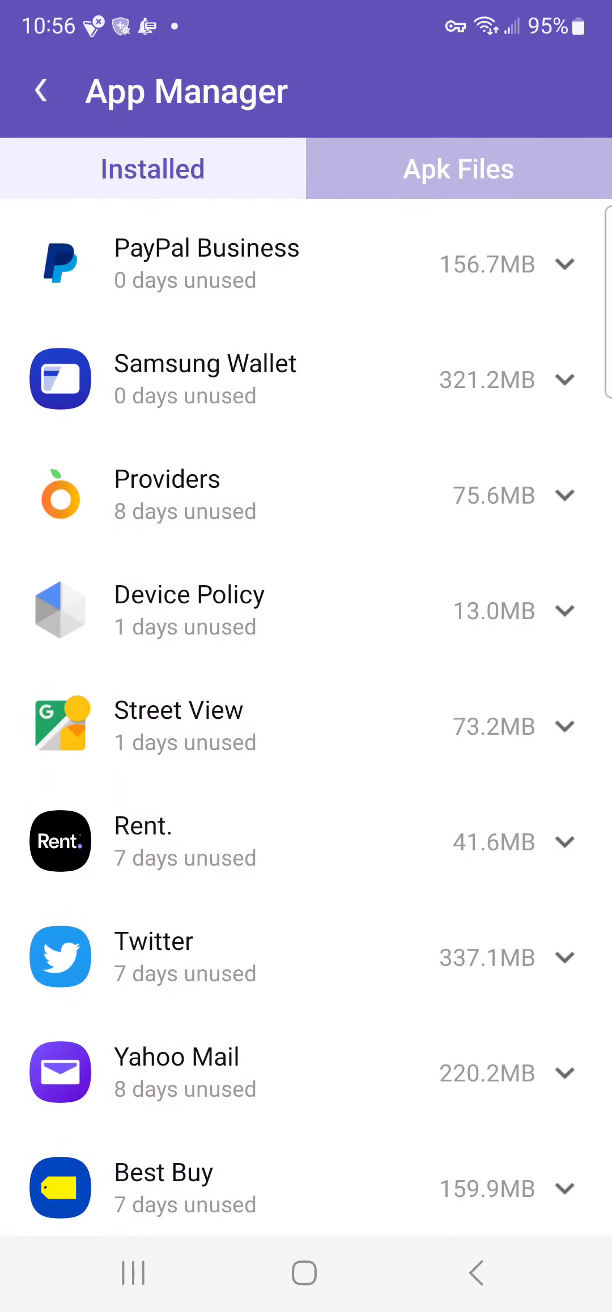
{"action": "scroll", "coordinate": [306, 717], "scroll_direction": "down", "scroll_amount": 2}
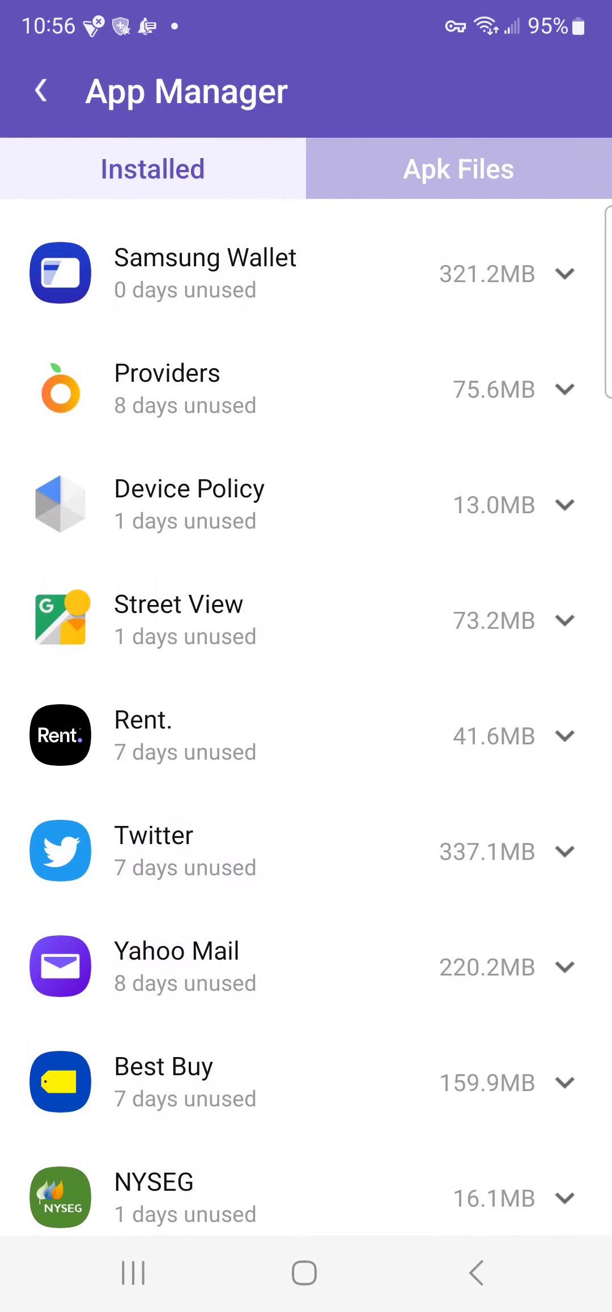
{"action": "scroll", "coordinate": [305, 718], "scroll_direction": "down", "scroll_amount": 2}
{"action": "scroll", "coordinate": [306, 718], "scroll_direction": "down", "scroll_amount": 2}
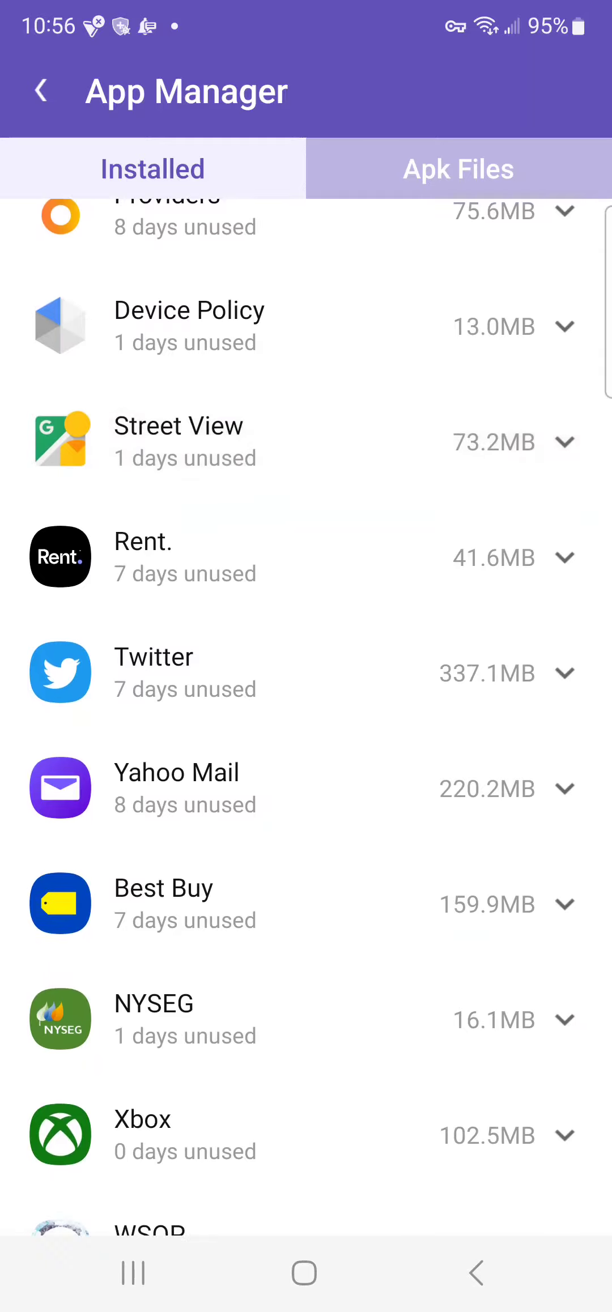
{"action": "scroll", "coordinate": [306, 718], "scroll_direction": "down", "scroll_amount": 1}
{"action": "scroll", "coordinate": [305, 718], "scroll_direction": "down", "scroll_amount": 1}
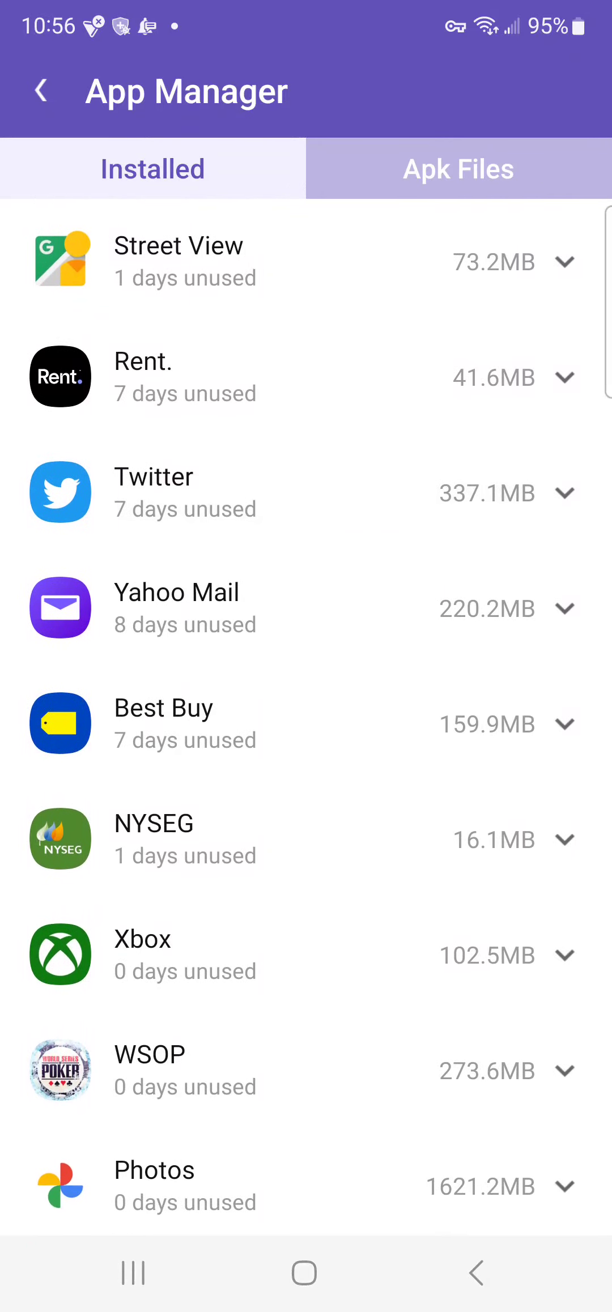
{"action": "left_click", "coordinate": [306, 370]}
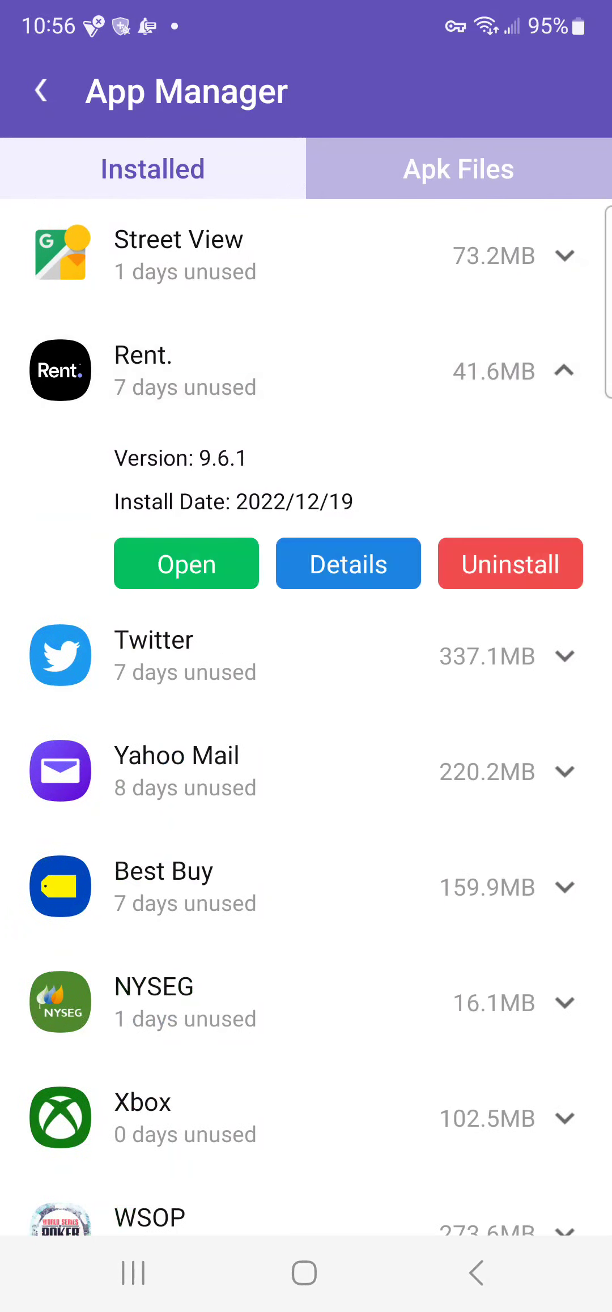
{"action": "left_click", "coordinate": [510, 564]}
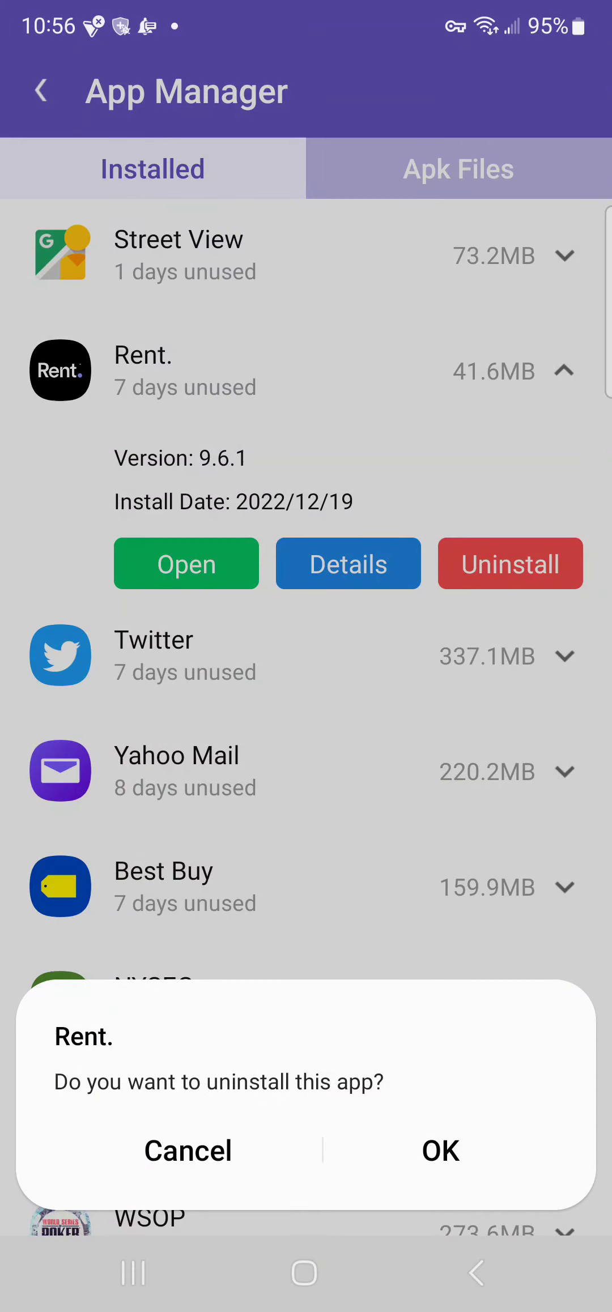
{"action": "left_click", "coordinate": [440, 1150]}
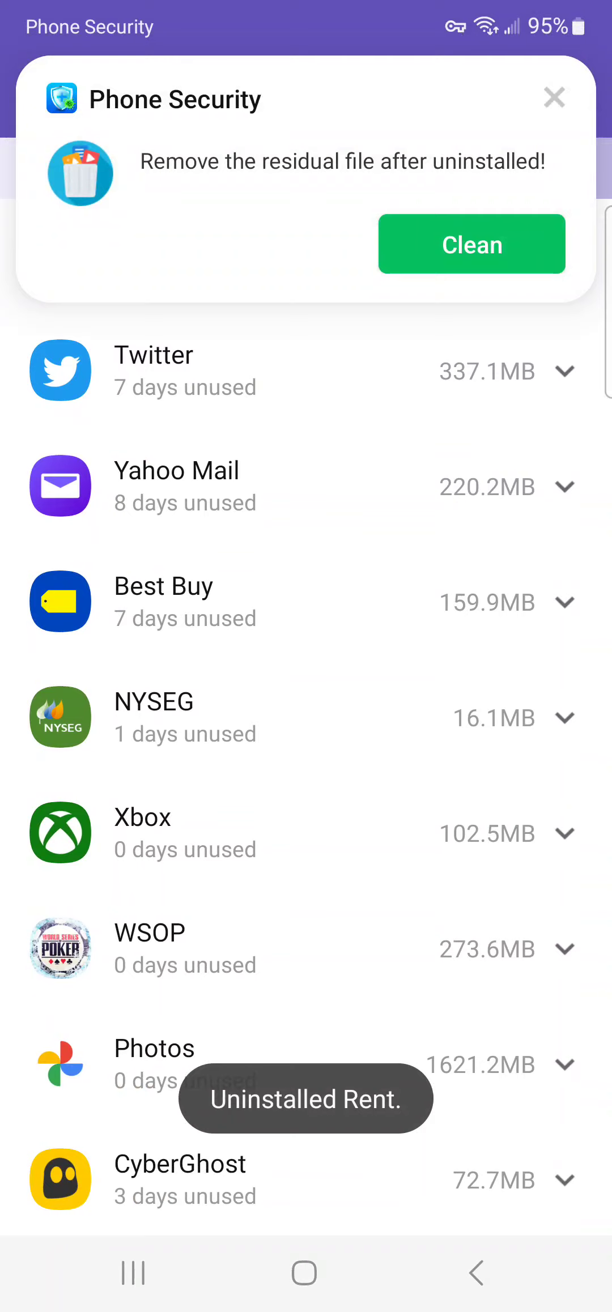
{"action": "left_click", "coordinate": [471, 244]}
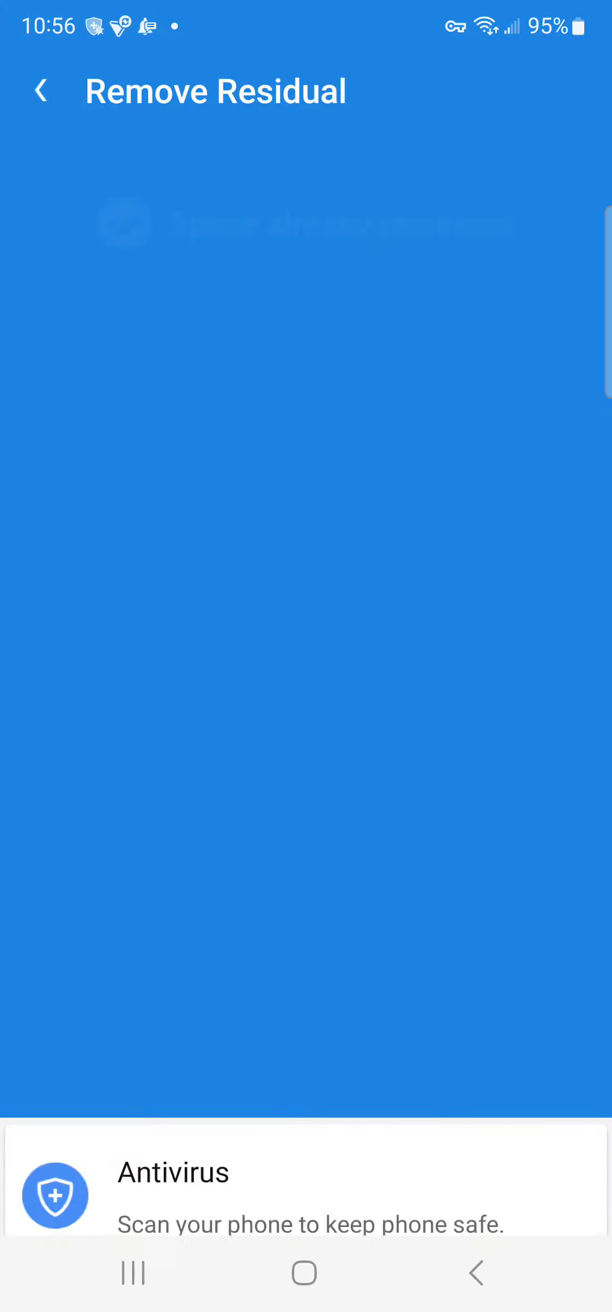
{"action": "scroll", "coordinate": [306, 769], "scroll_direction": "down", "scroll_amount": 3}
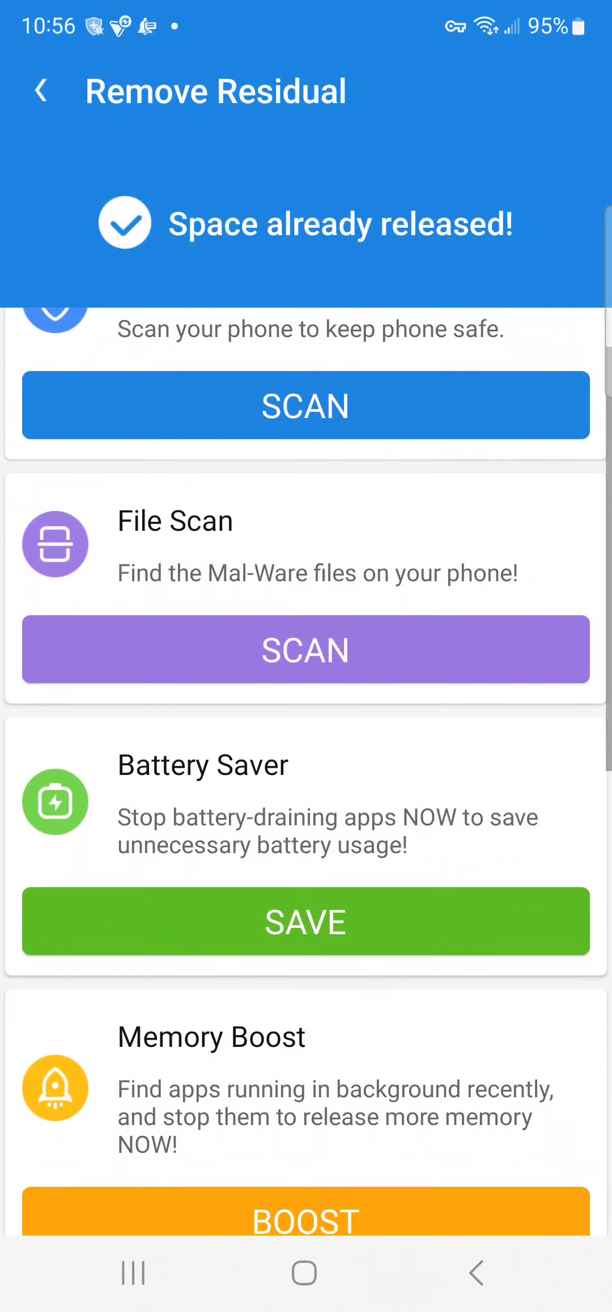
{"action": "scroll", "coordinate": [306, 769], "scroll_direction": "up", "scroll_amount": 3}
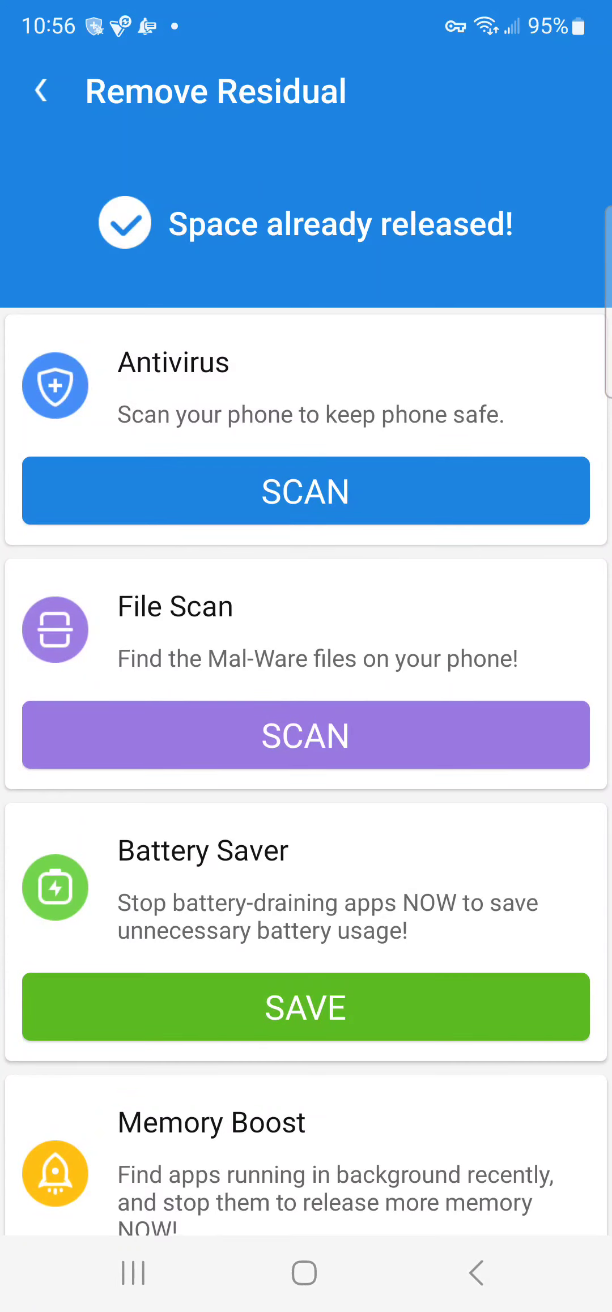
{"action": "scroll", "coordinate": [306, 769], "scroll_direction": "down", "scroll_amount": 2}
{"action": "scroll", "coordinate": [306, 768], "scroll_direction": "up", "scroll_amount": 2}
Run the Antivirus scan from the Remove Residual results screen until it reports no risk
{"action": "left_click", "coordinate": [305, 490]}
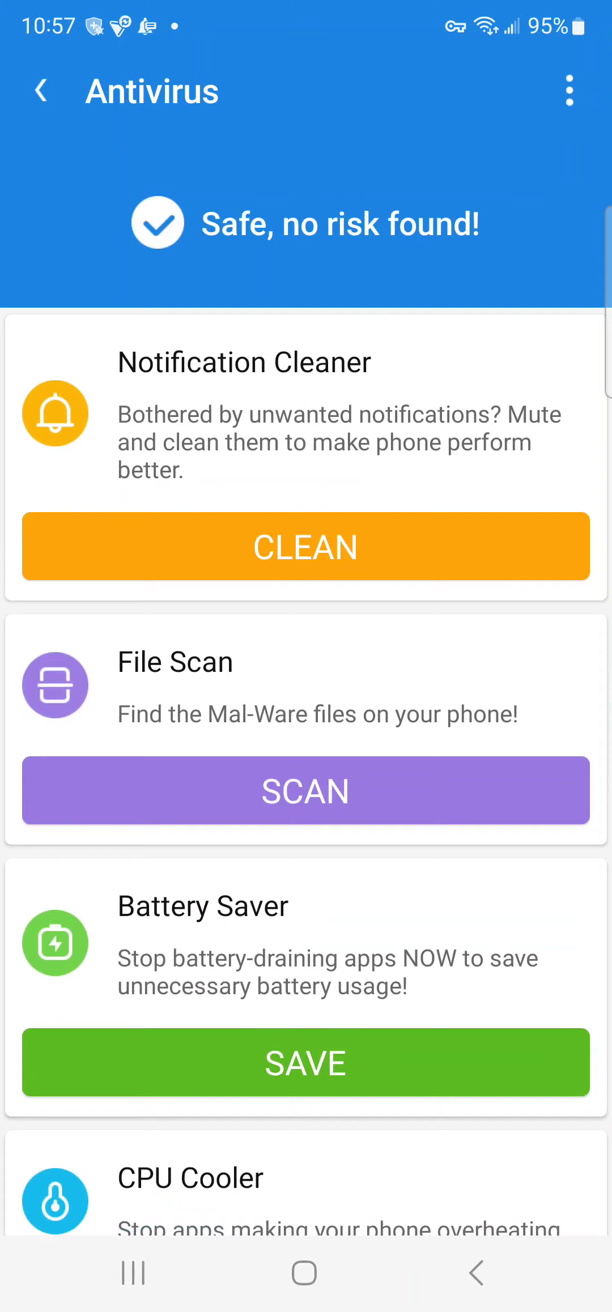
Clean all Wyze camera notifications in Notification Cleaner and go back to Tools
{"action": "left_click", "coordinate": [305, 546]}
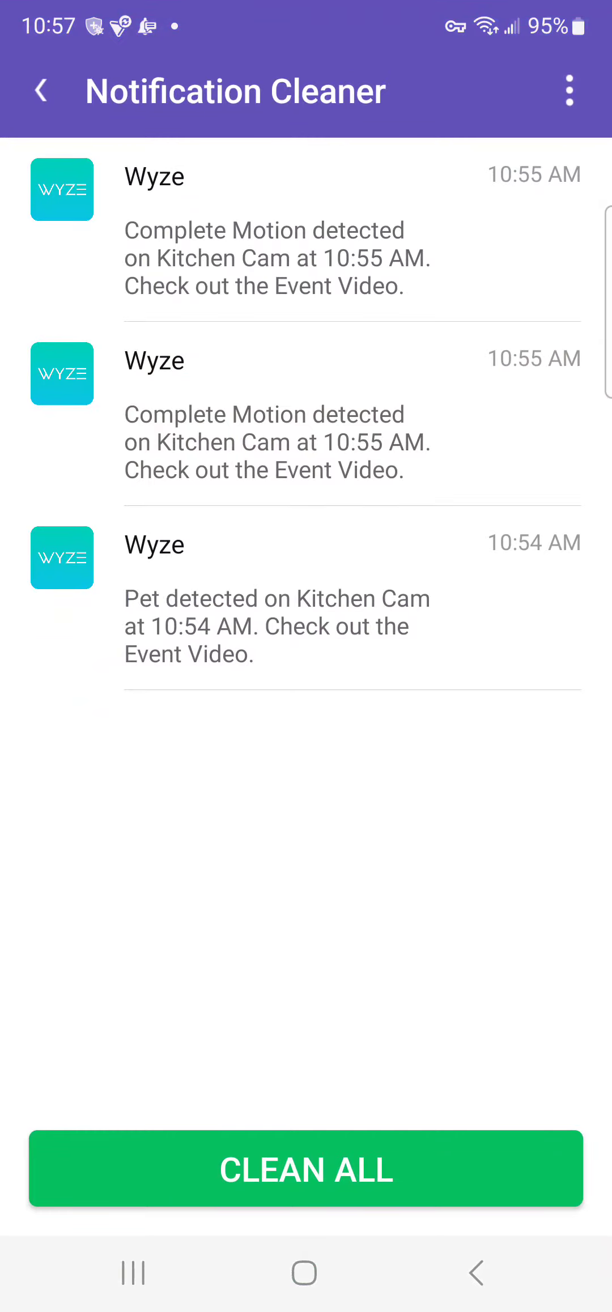
{"action": "left_click", "coordinate": [305, 1169]}
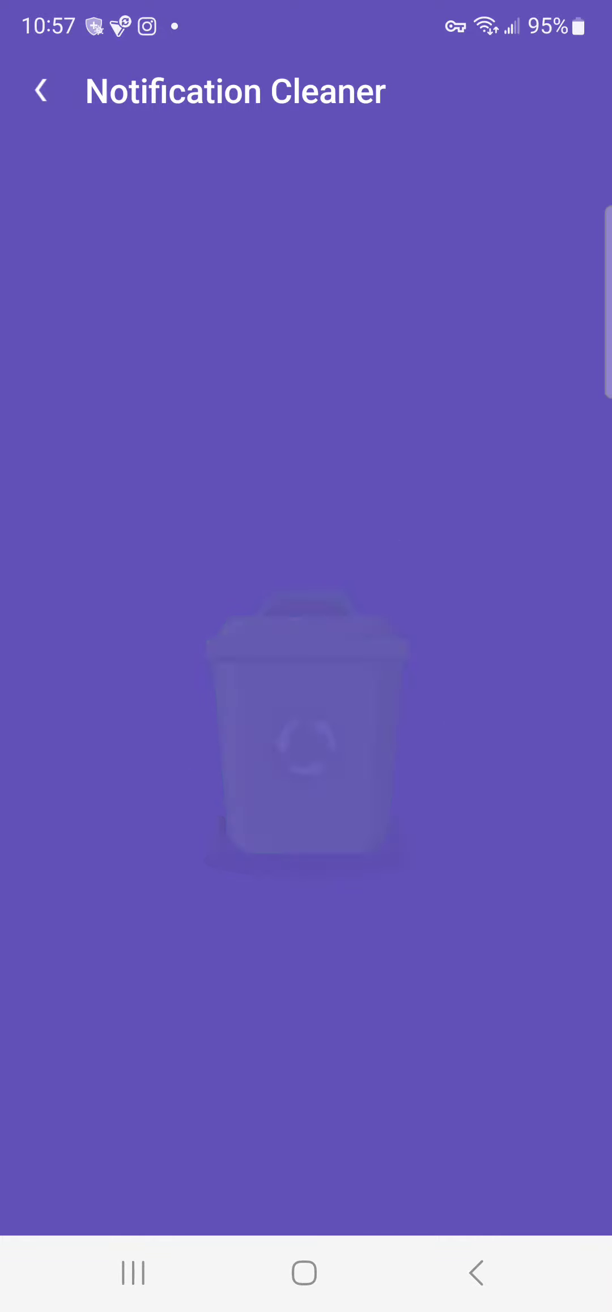
{"action": "left_click", "coordinate": [475, 1272]}
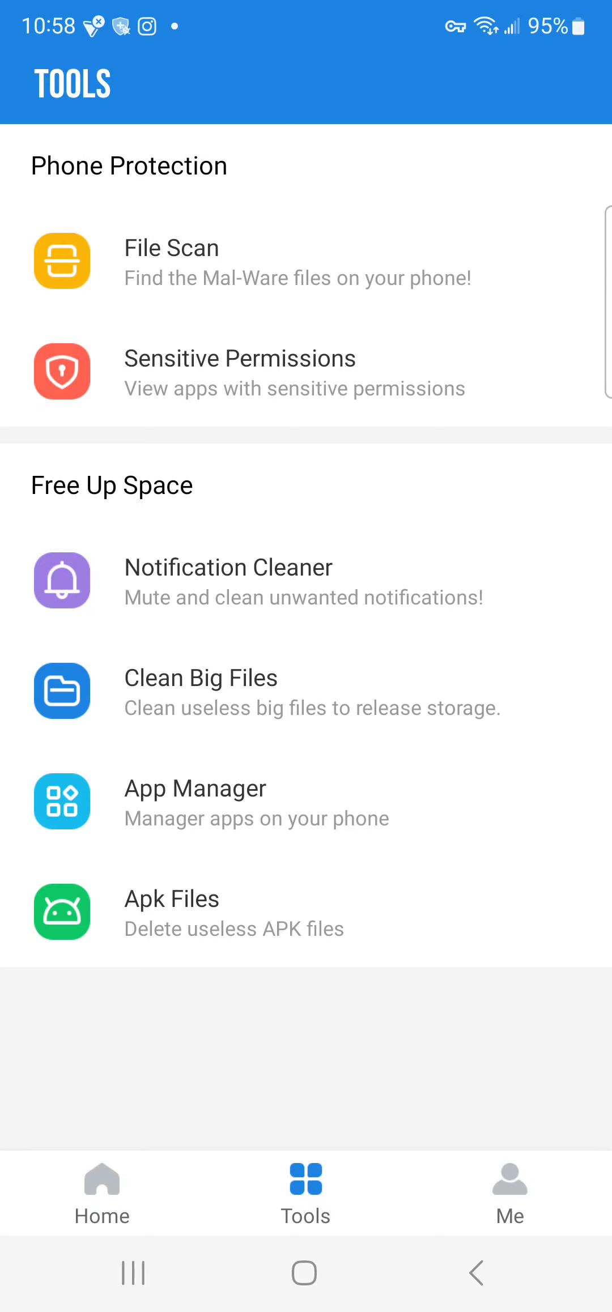
{"action": "left_click", "coordinate": [239, 371]}
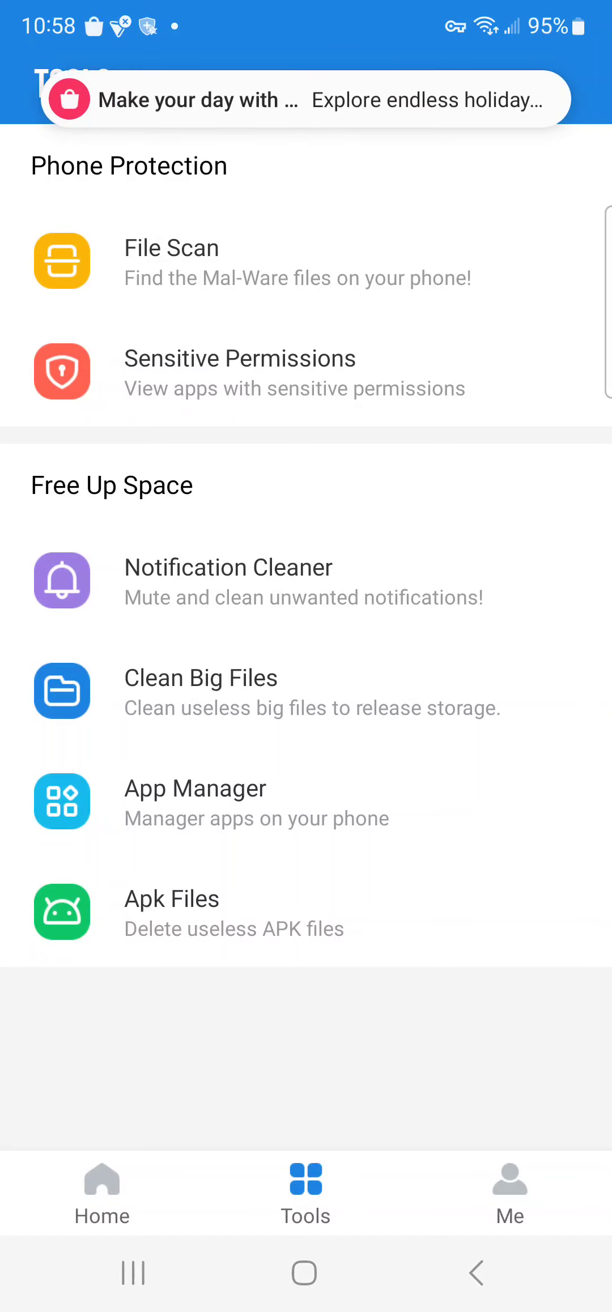
{"action": "left_click", "coordinate": [233, 373]}
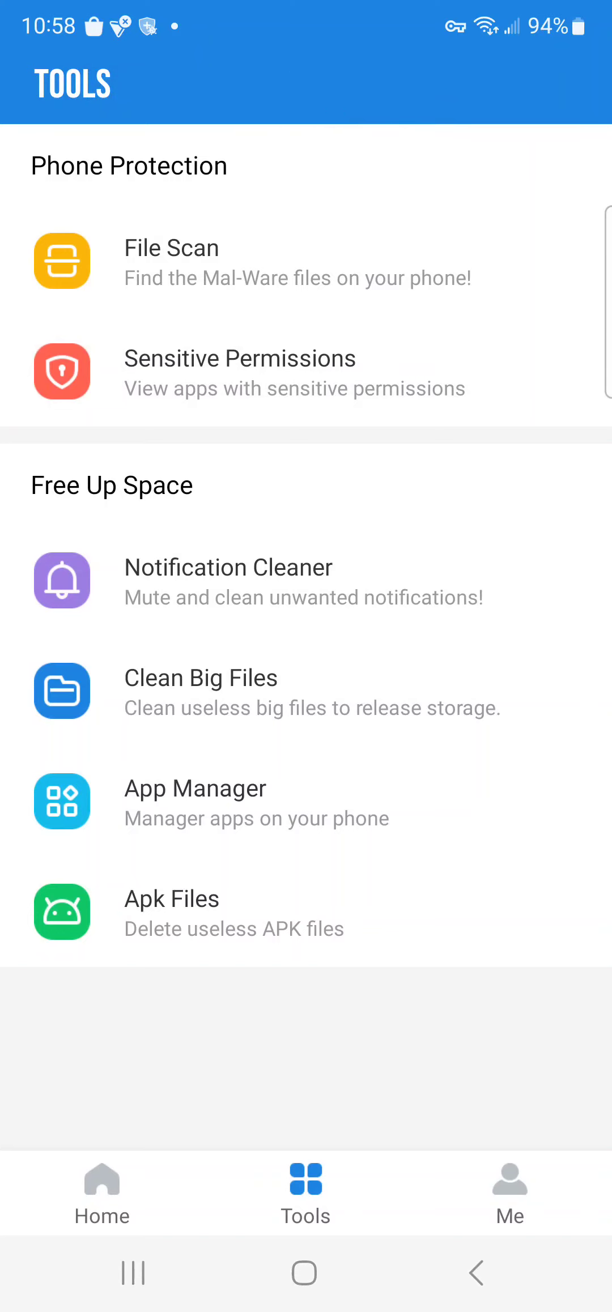
{"action": "left_click", "coordinate": [236, 371]}
{"action": "left_click", "coordinate": [308, 912]}
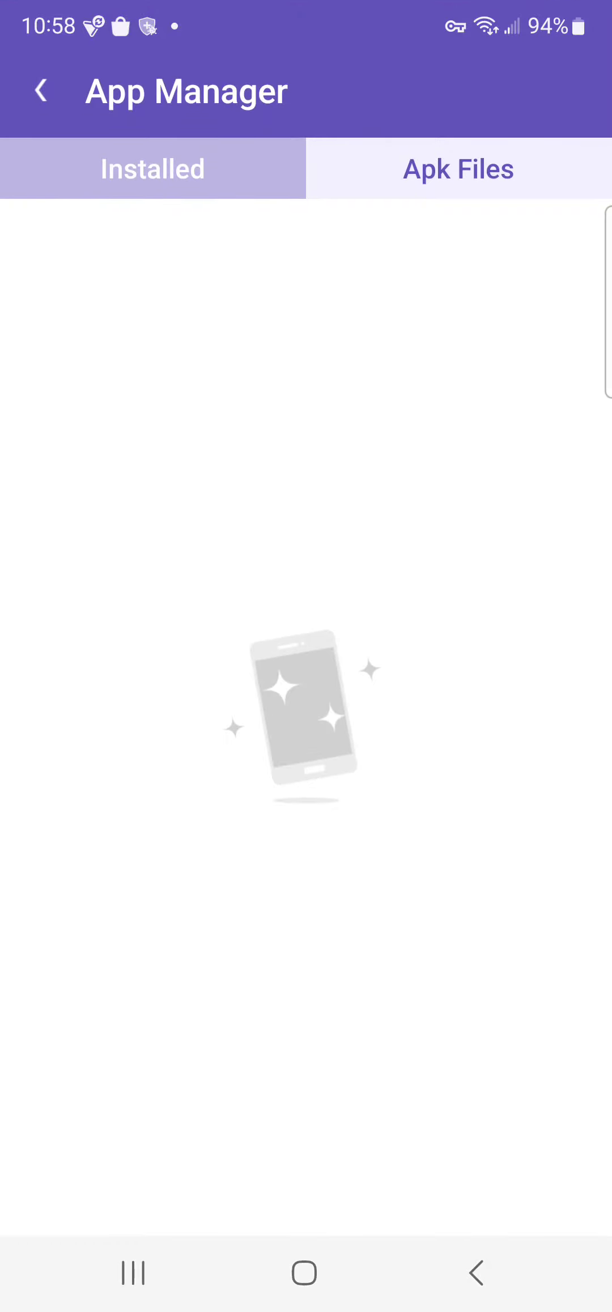
{"action": "left_click", "coordinate": [476, 1272]}
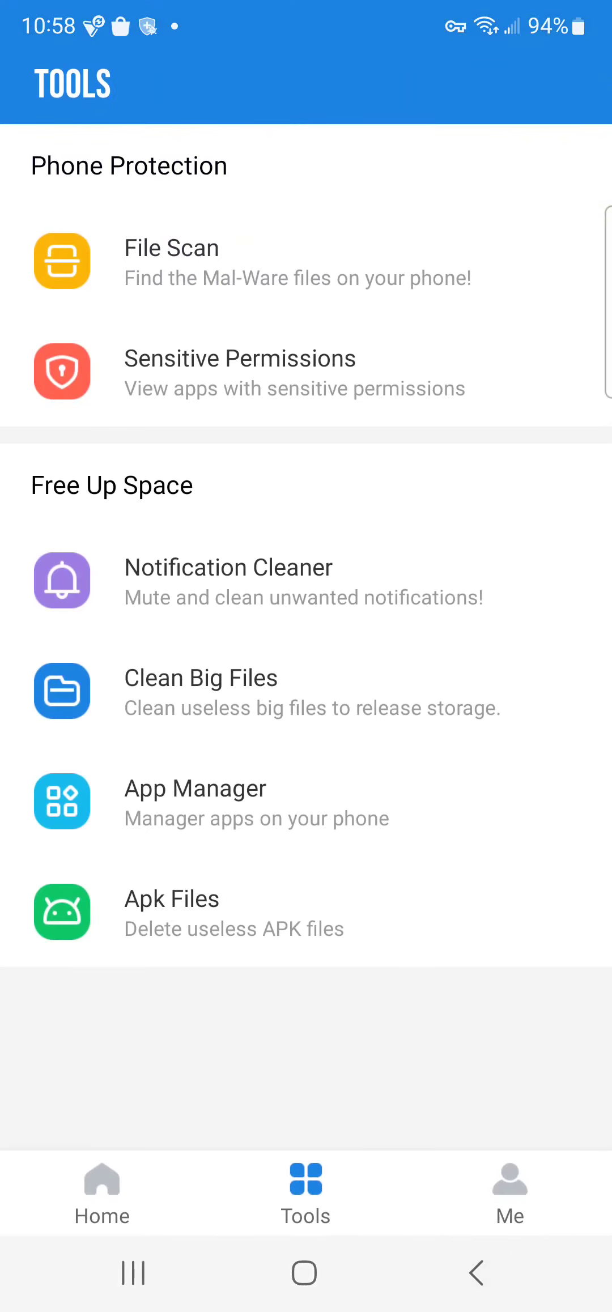
{"action": "left_click", "coordinate": [308, 803]}
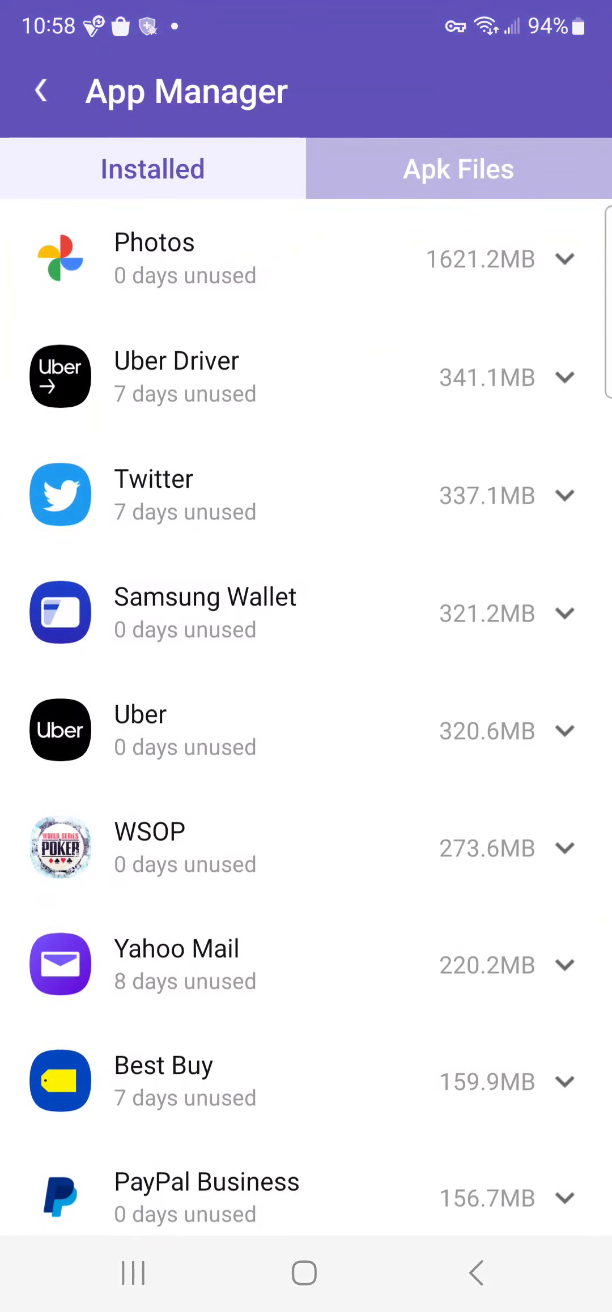
{"action": "scroll", "coordinate": [308, 718], "scroll_direction": "down", "scroll_amount": 1}
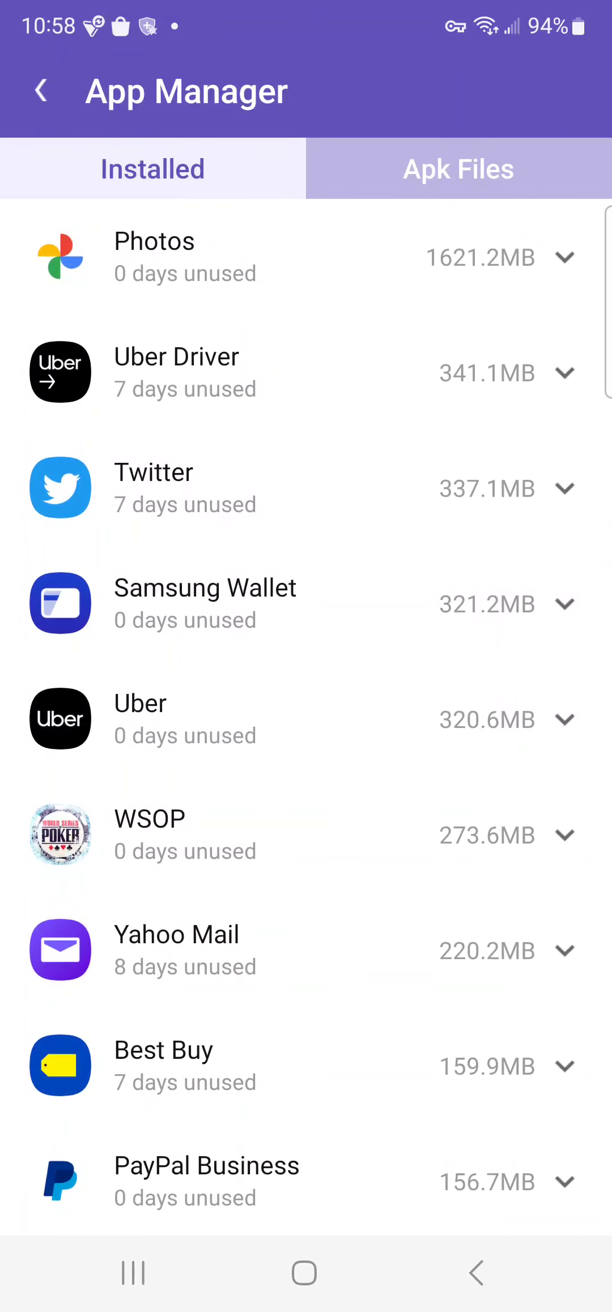
{"action": "left_click", "coordinate": [475, 1271]}
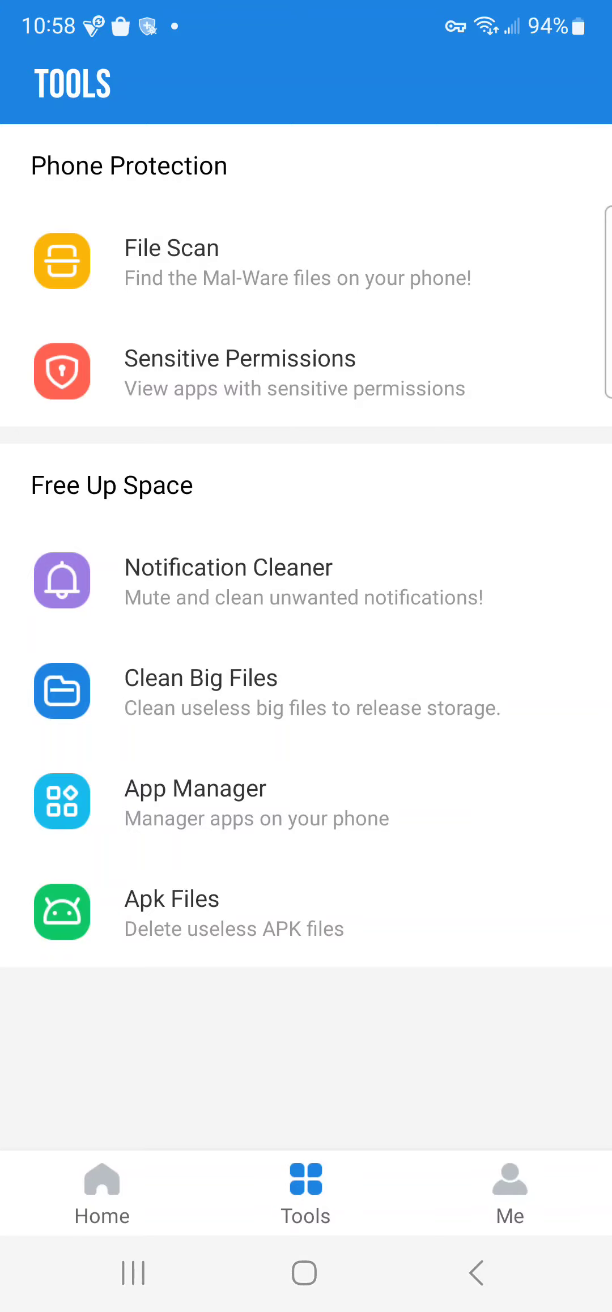
{"action": "left_click", "coordinate": [306, 581]}
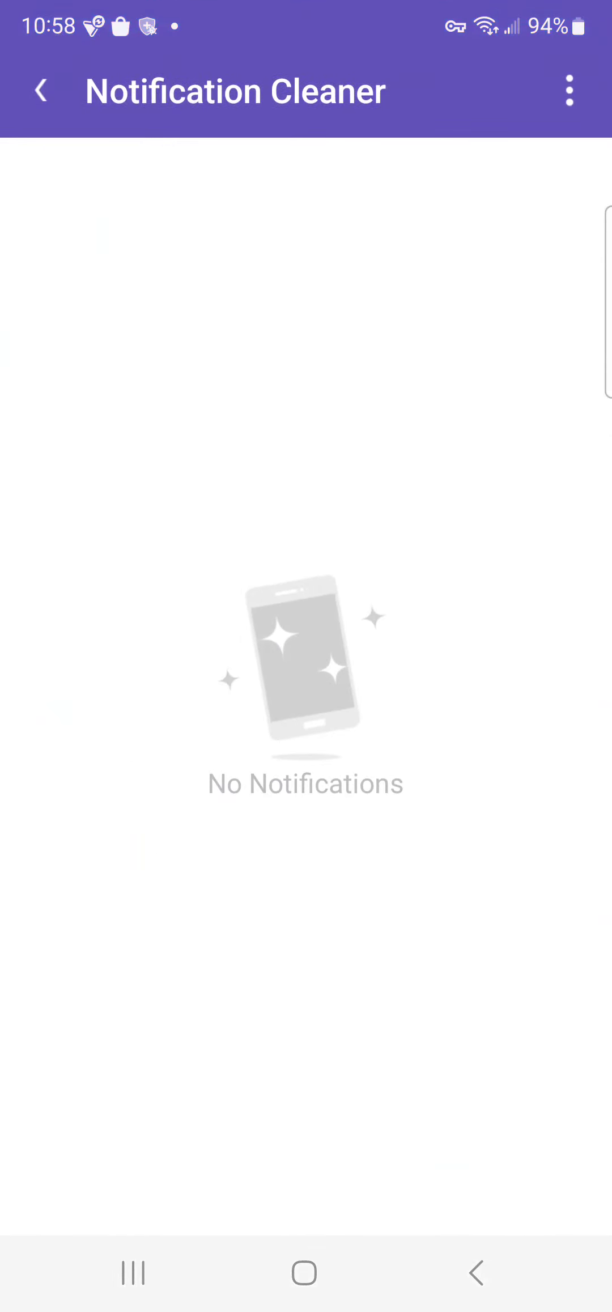
{"action": "left_click", "coordinate": [475, 1273]}
{"action": "left_click", "coordinate": [306, 692]}
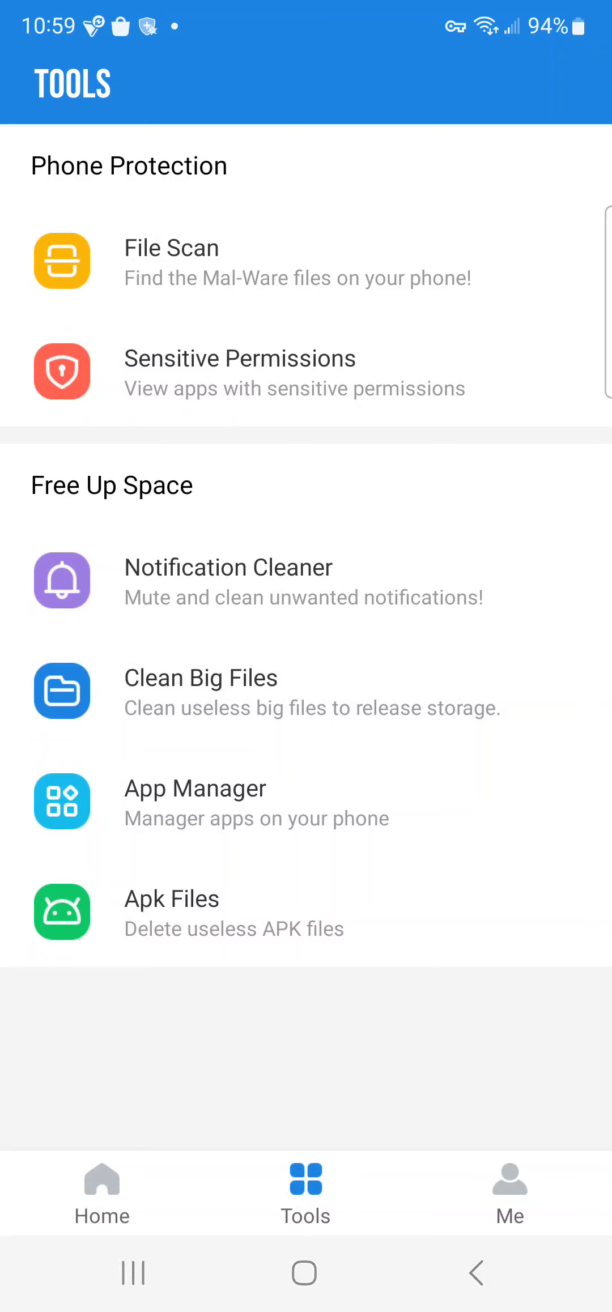
{"action": "left_click", "coordinate": [306, 373]}
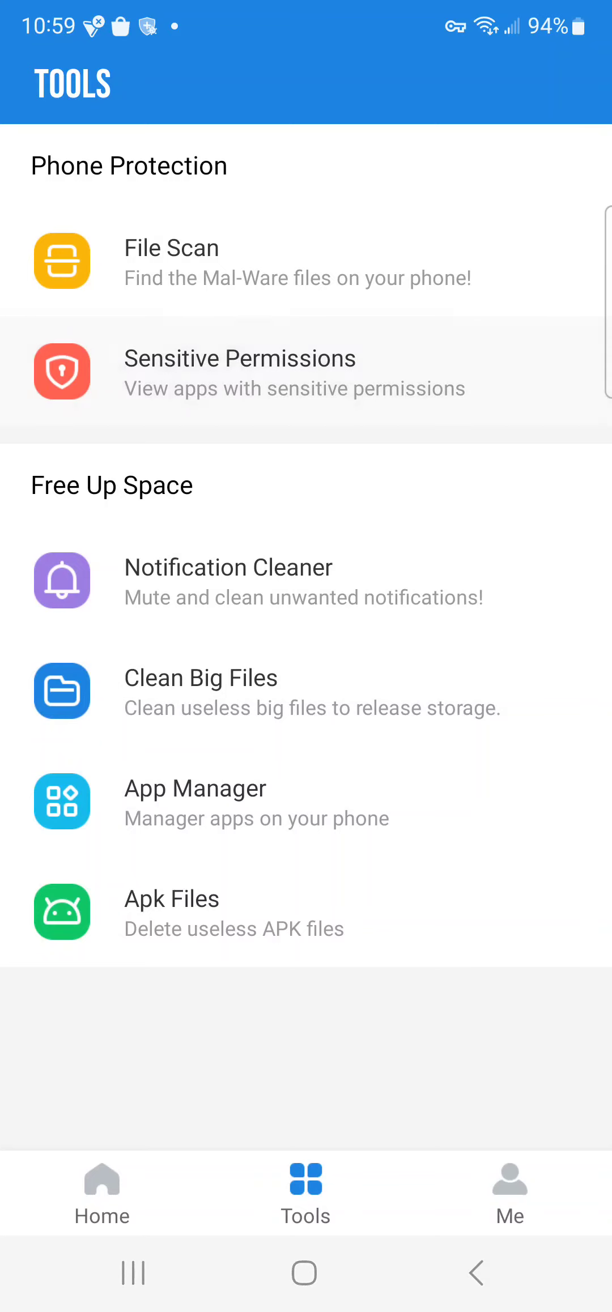